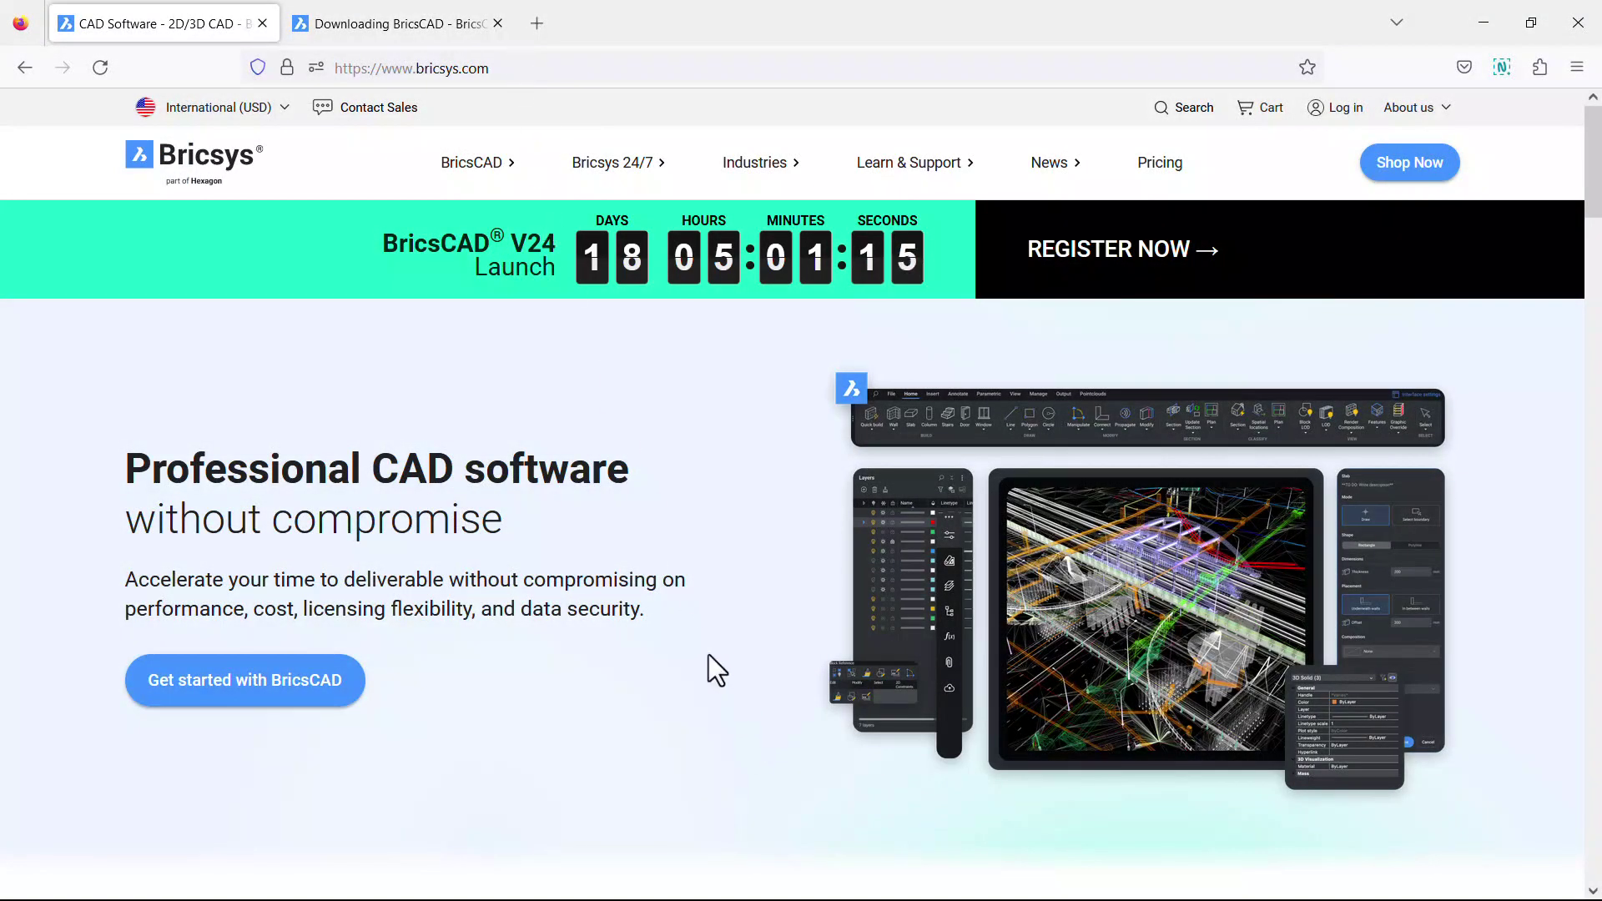
# Go from the BricsCAD site menu to the Download BricsCAD page and view the 30-day trial offer
pyautogui.click(472, 167)
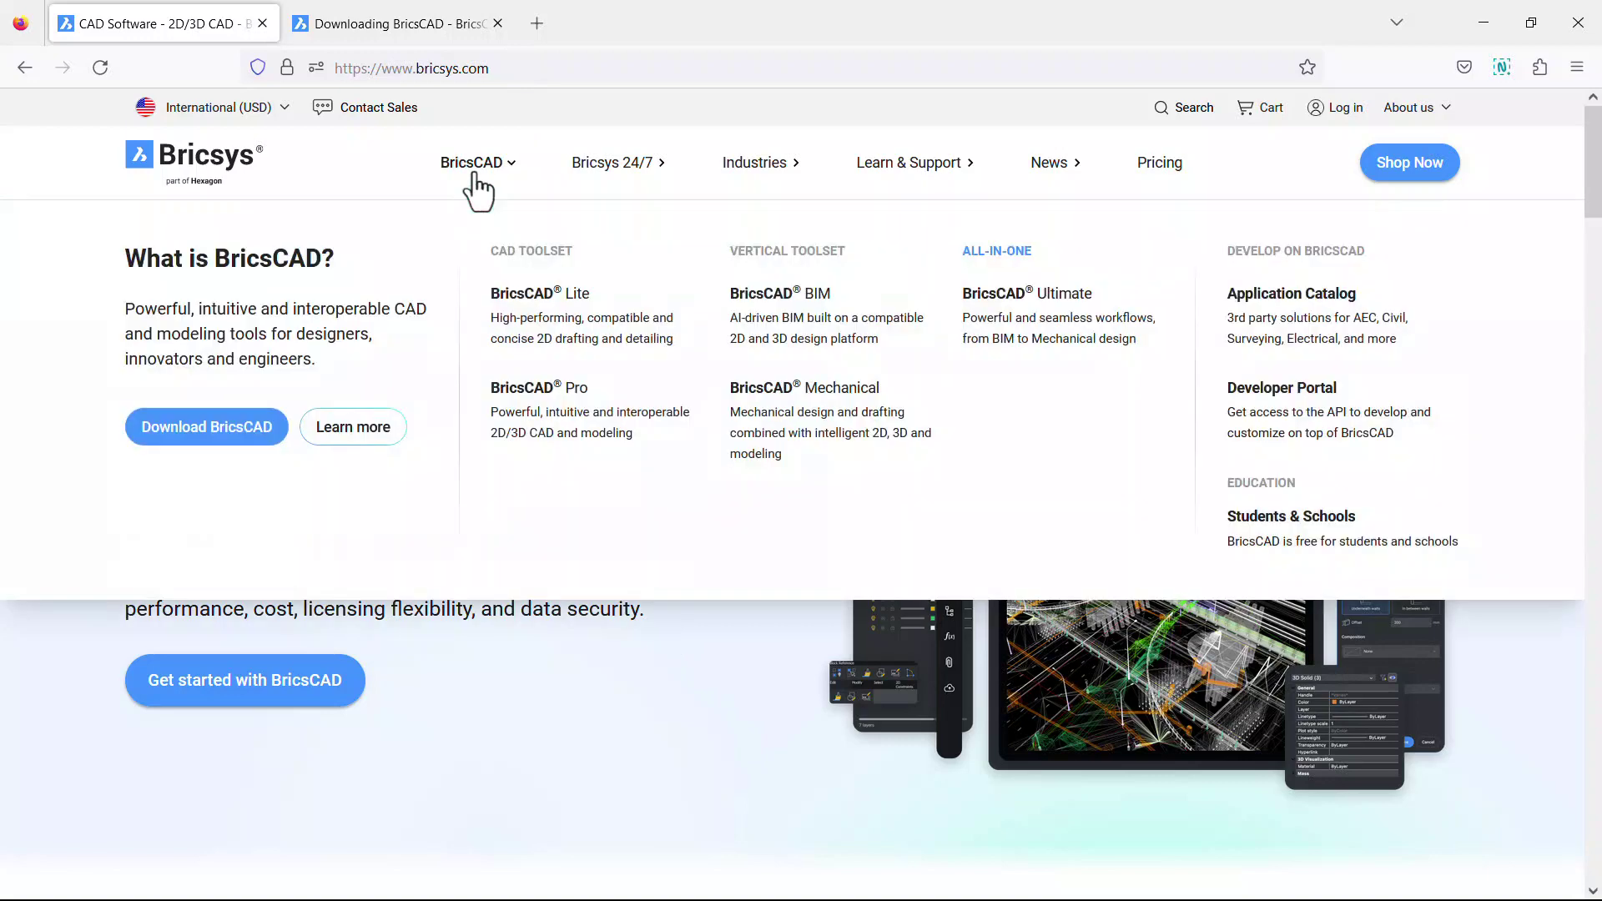
pyautogui.click(215, 443)
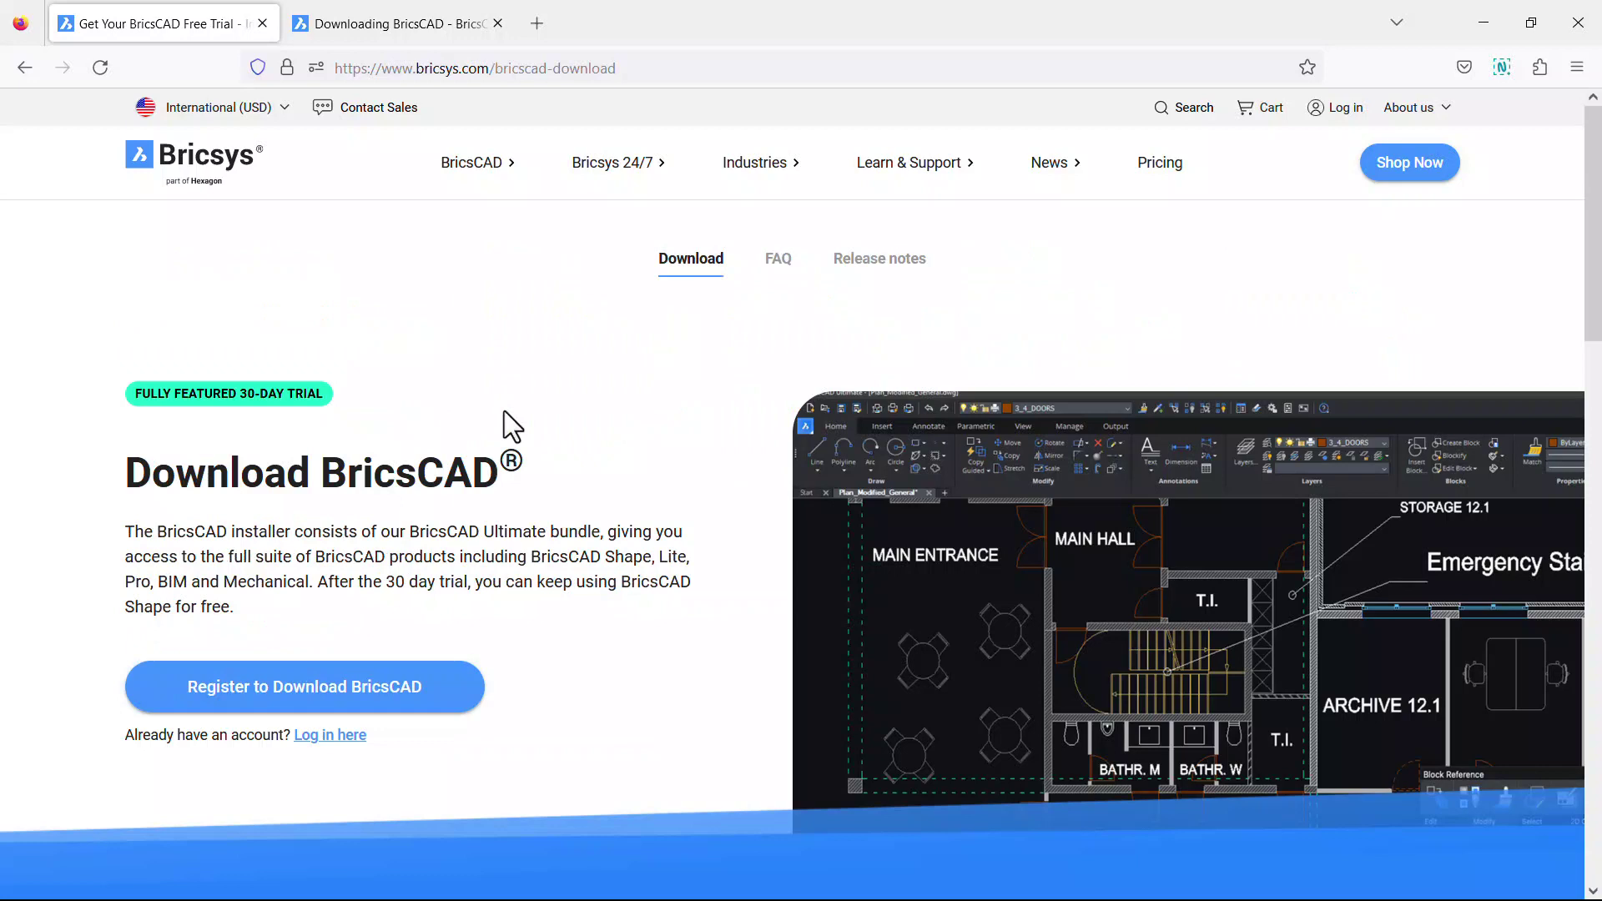
pyautogui.scroll(-2, 504, 410)
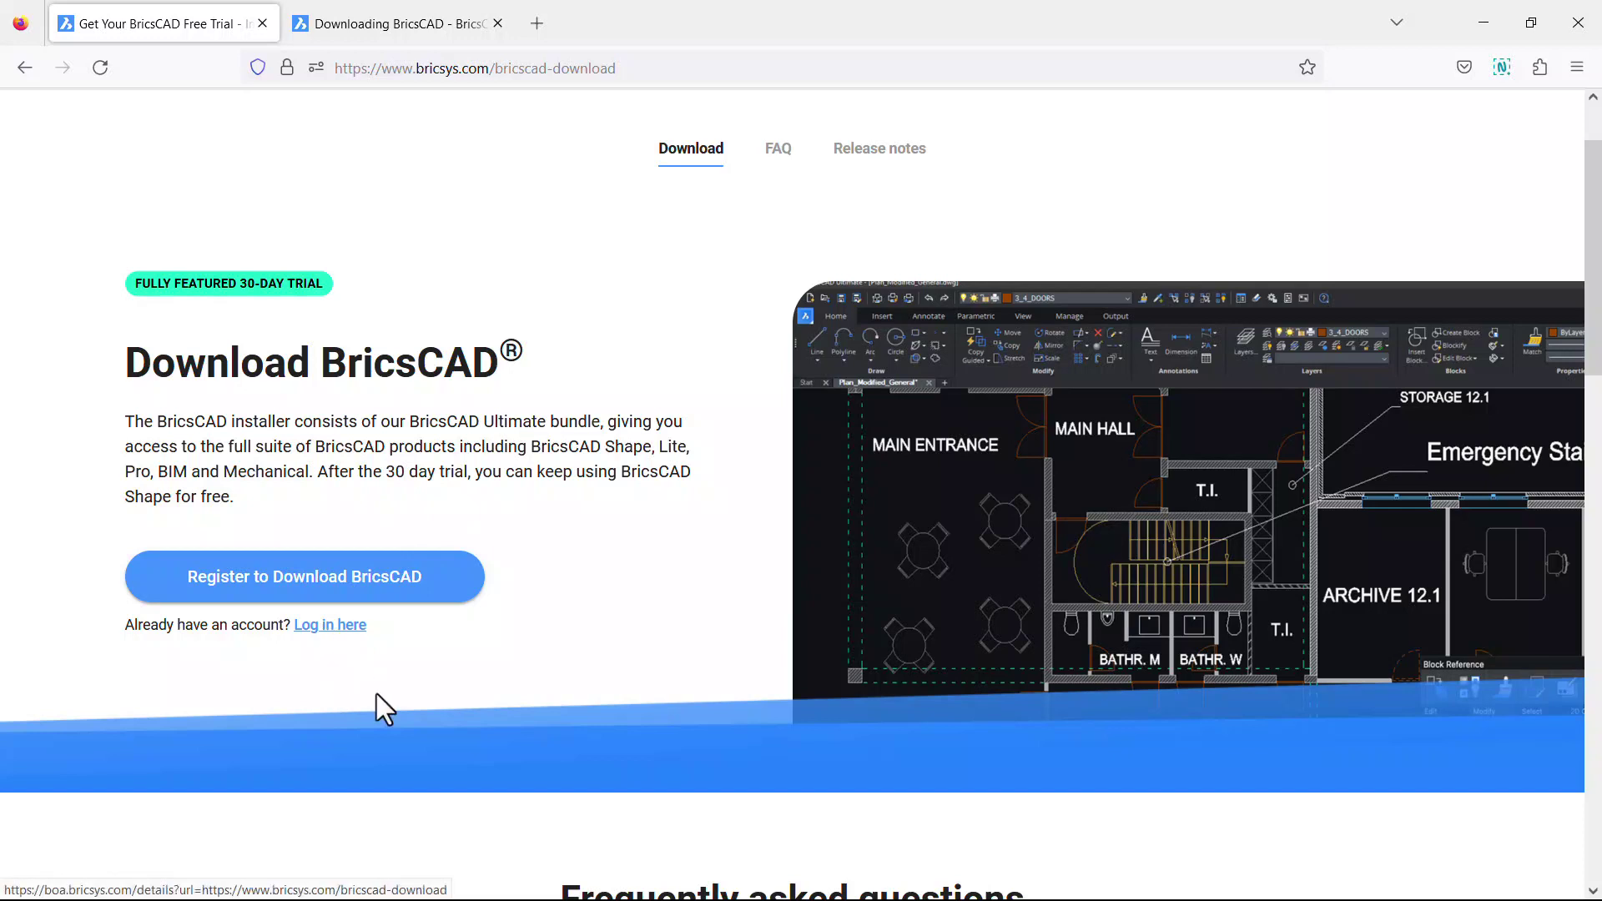
# Skip registration and log in to the Bricsys account with the saved credentials
pyautogui.click(340, 592)
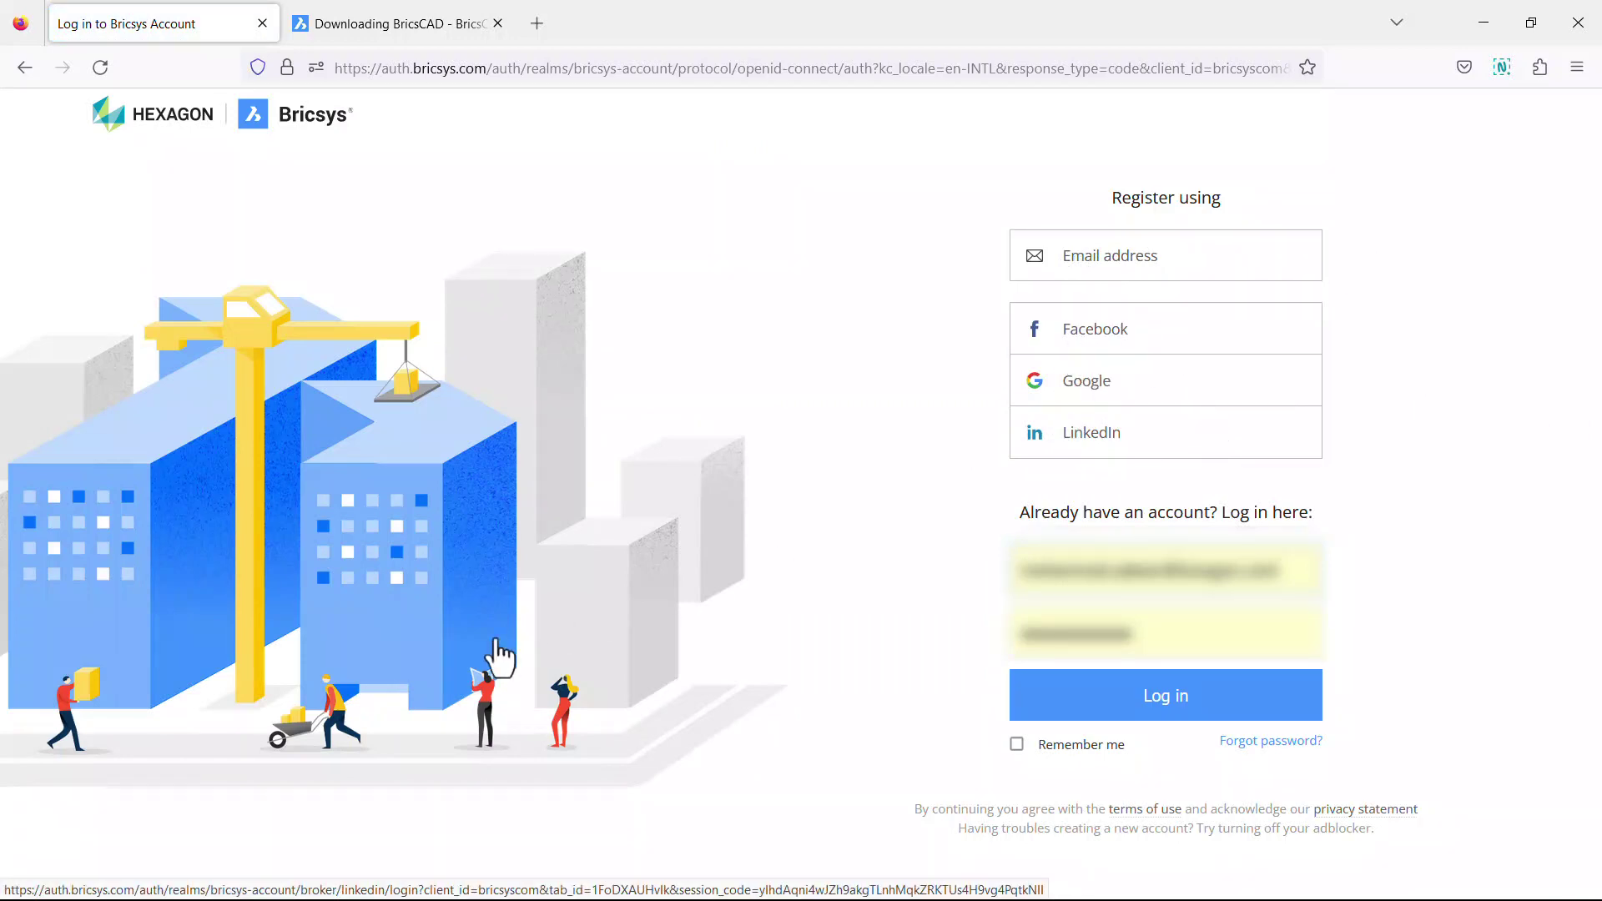
pyautogui.hotkey('alt', 'Left')
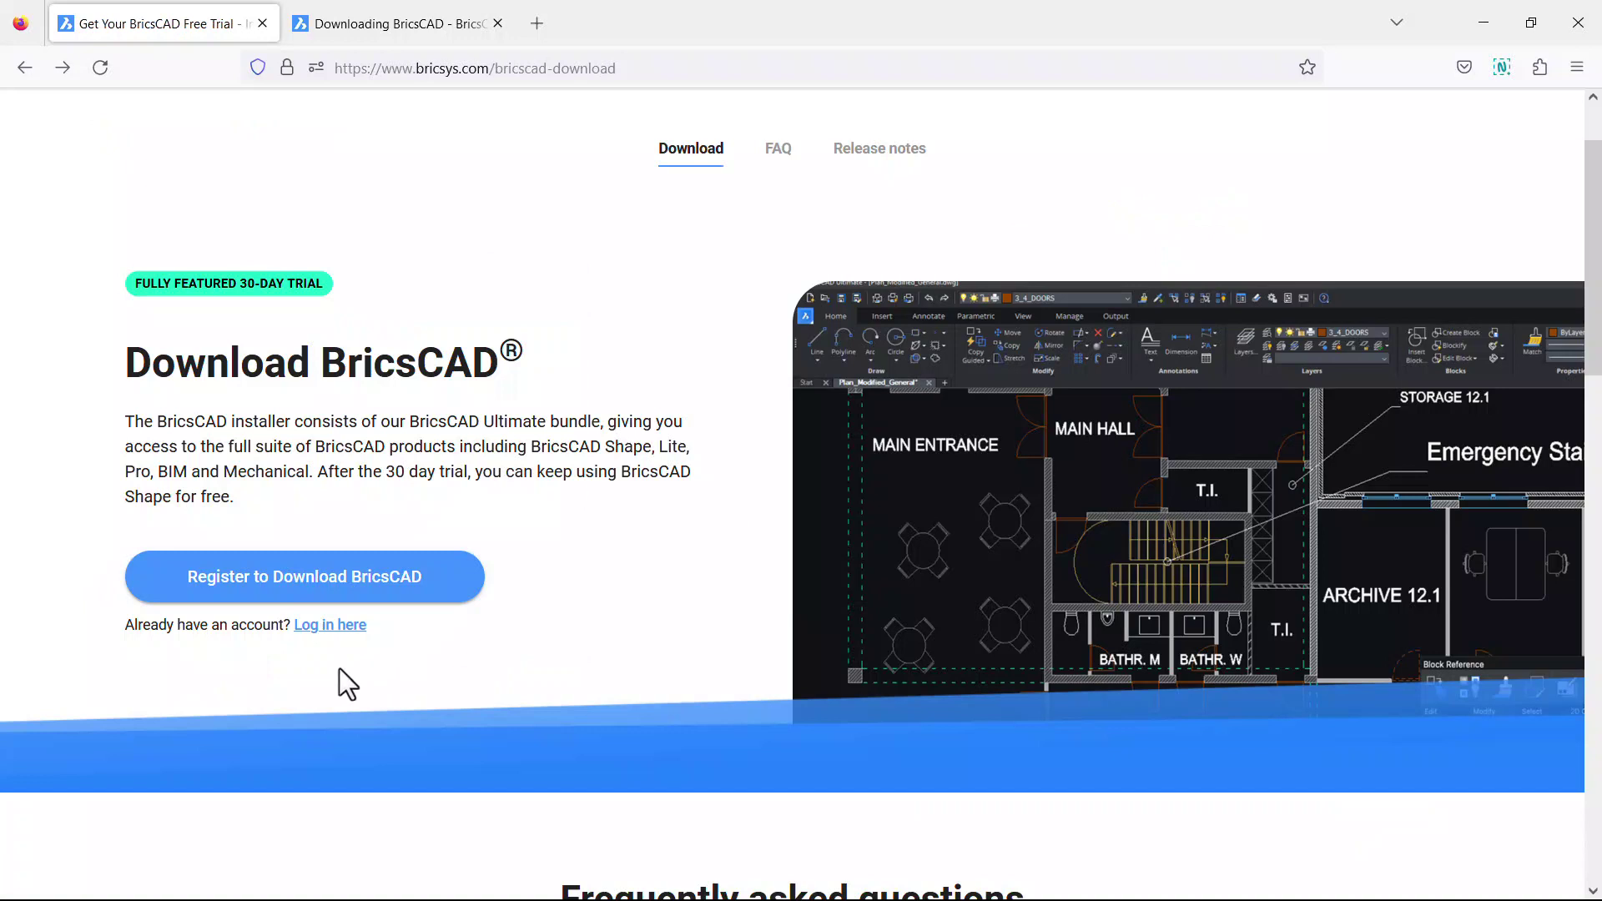
pyautogui.click(342, 633)
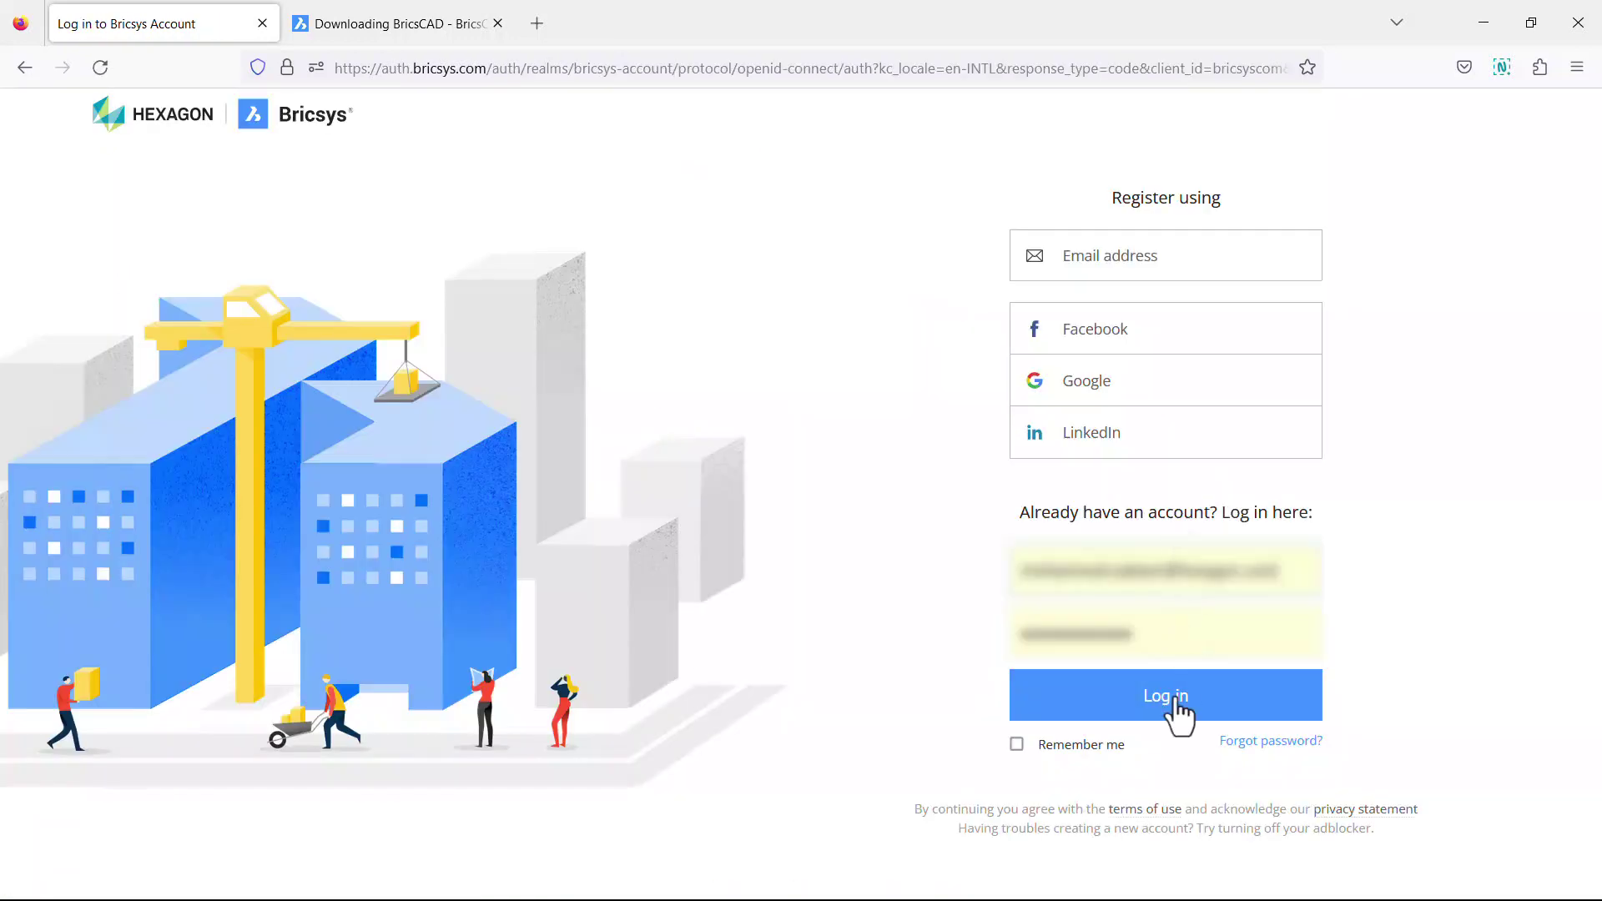
pyautogui.click(1174, 699)
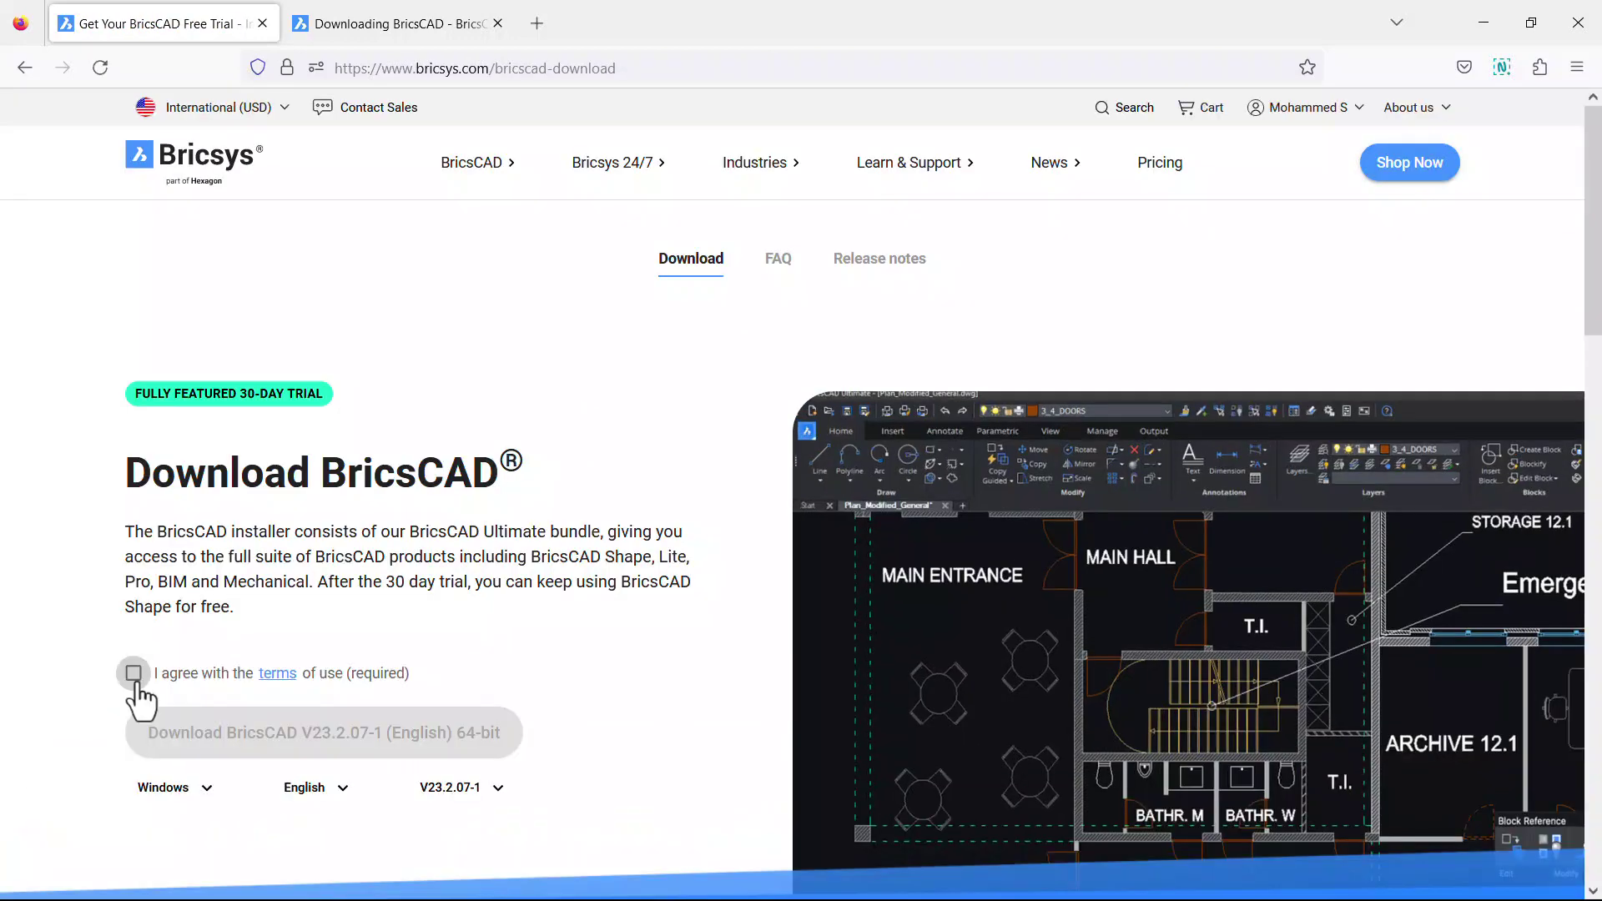
# Accept the terms of use and keep Windows as the operating system
pyautogui.click(135, 681)
pyautogui.scroll(-3, 250, 584)
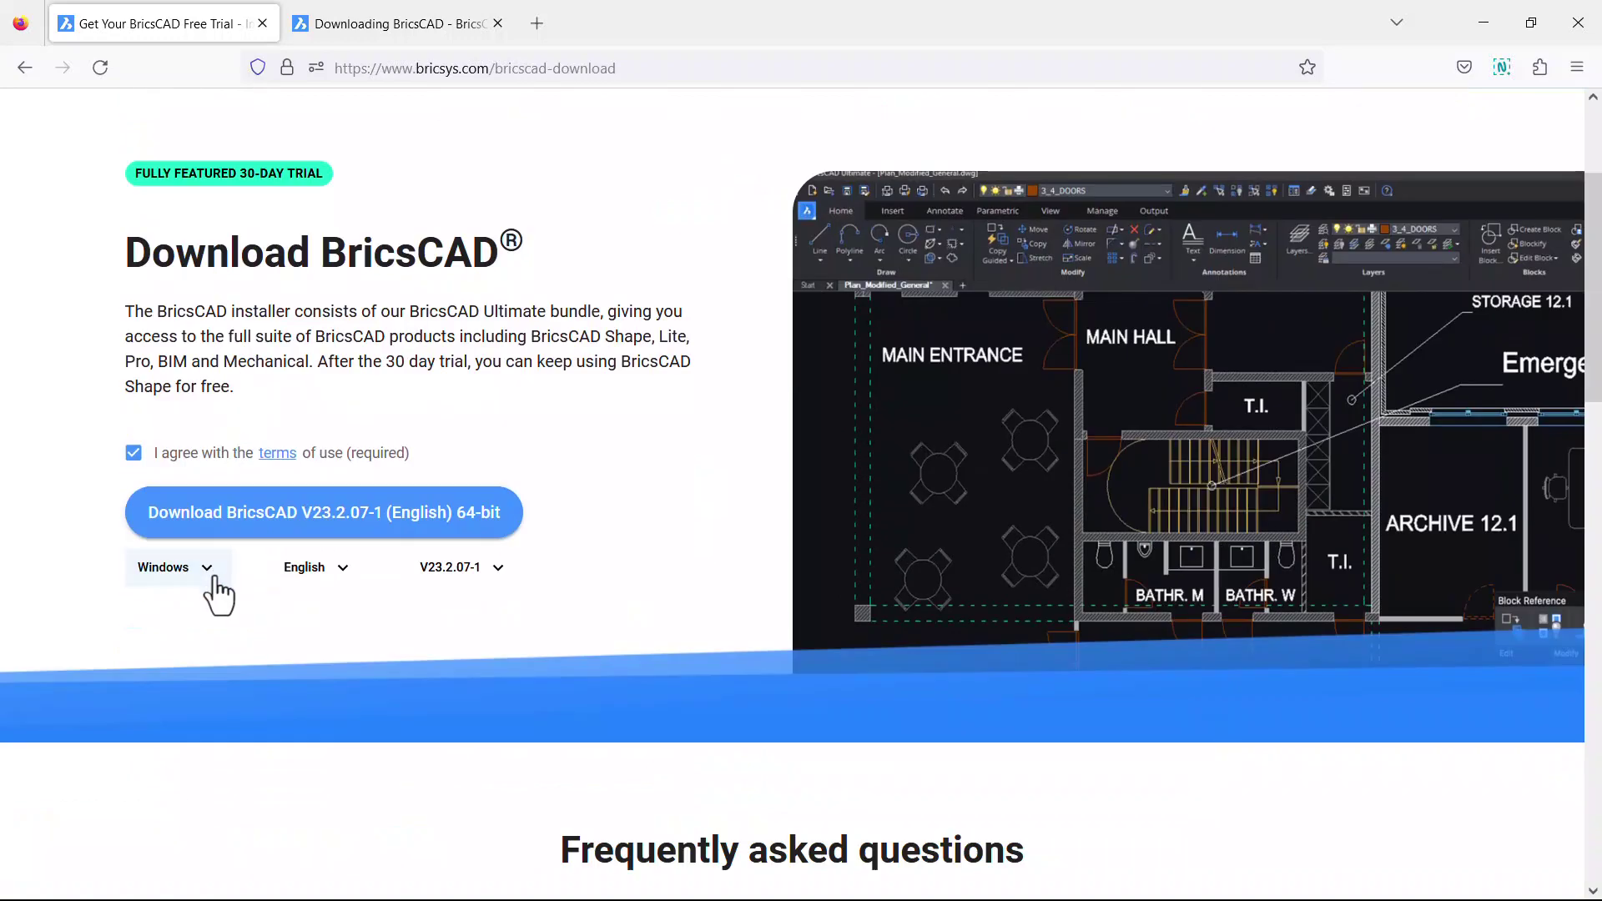
pyautogui.click(208, 573)
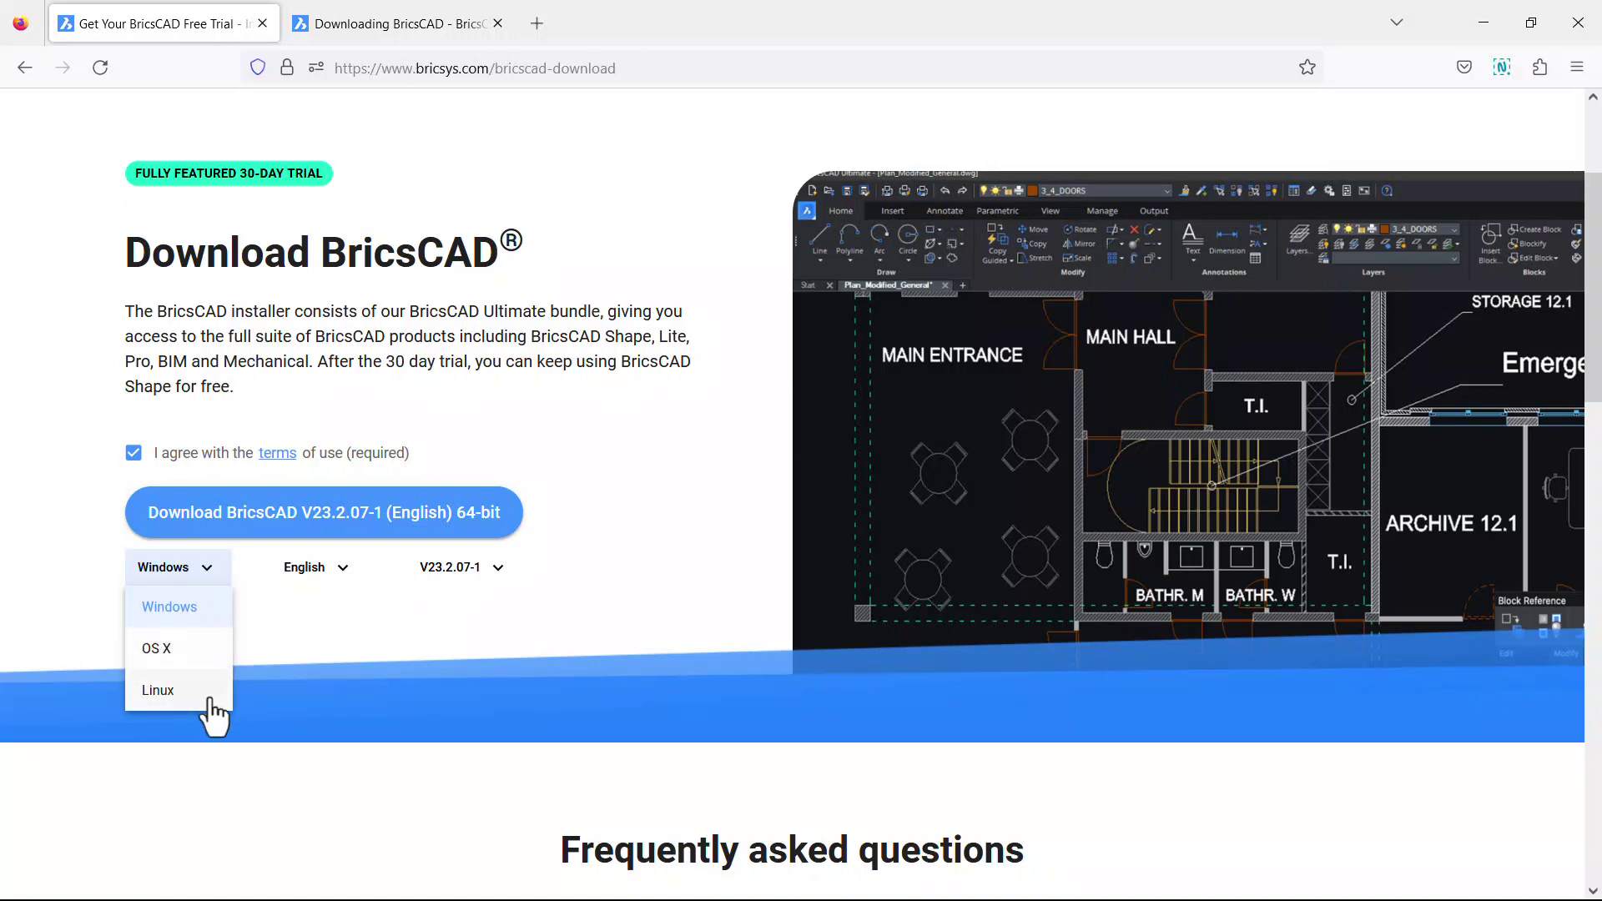
pyautogui.click(318, 638)
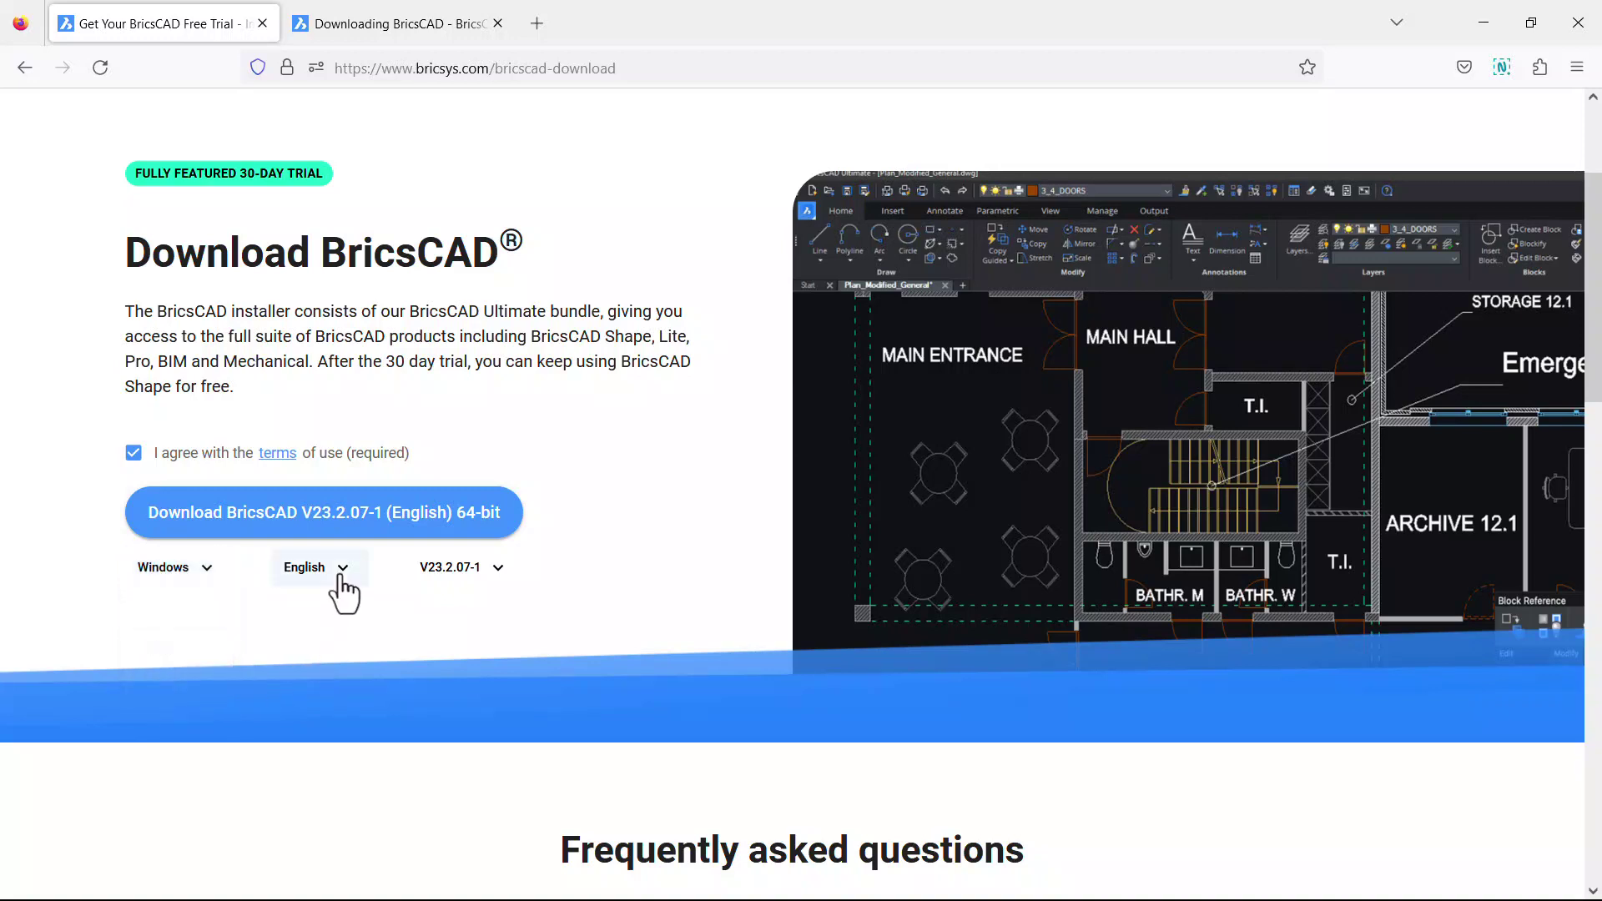
# Keep English as the installer language and V23.2.07-1 as the BricsCAD version
pyautogui.click(340, 580)
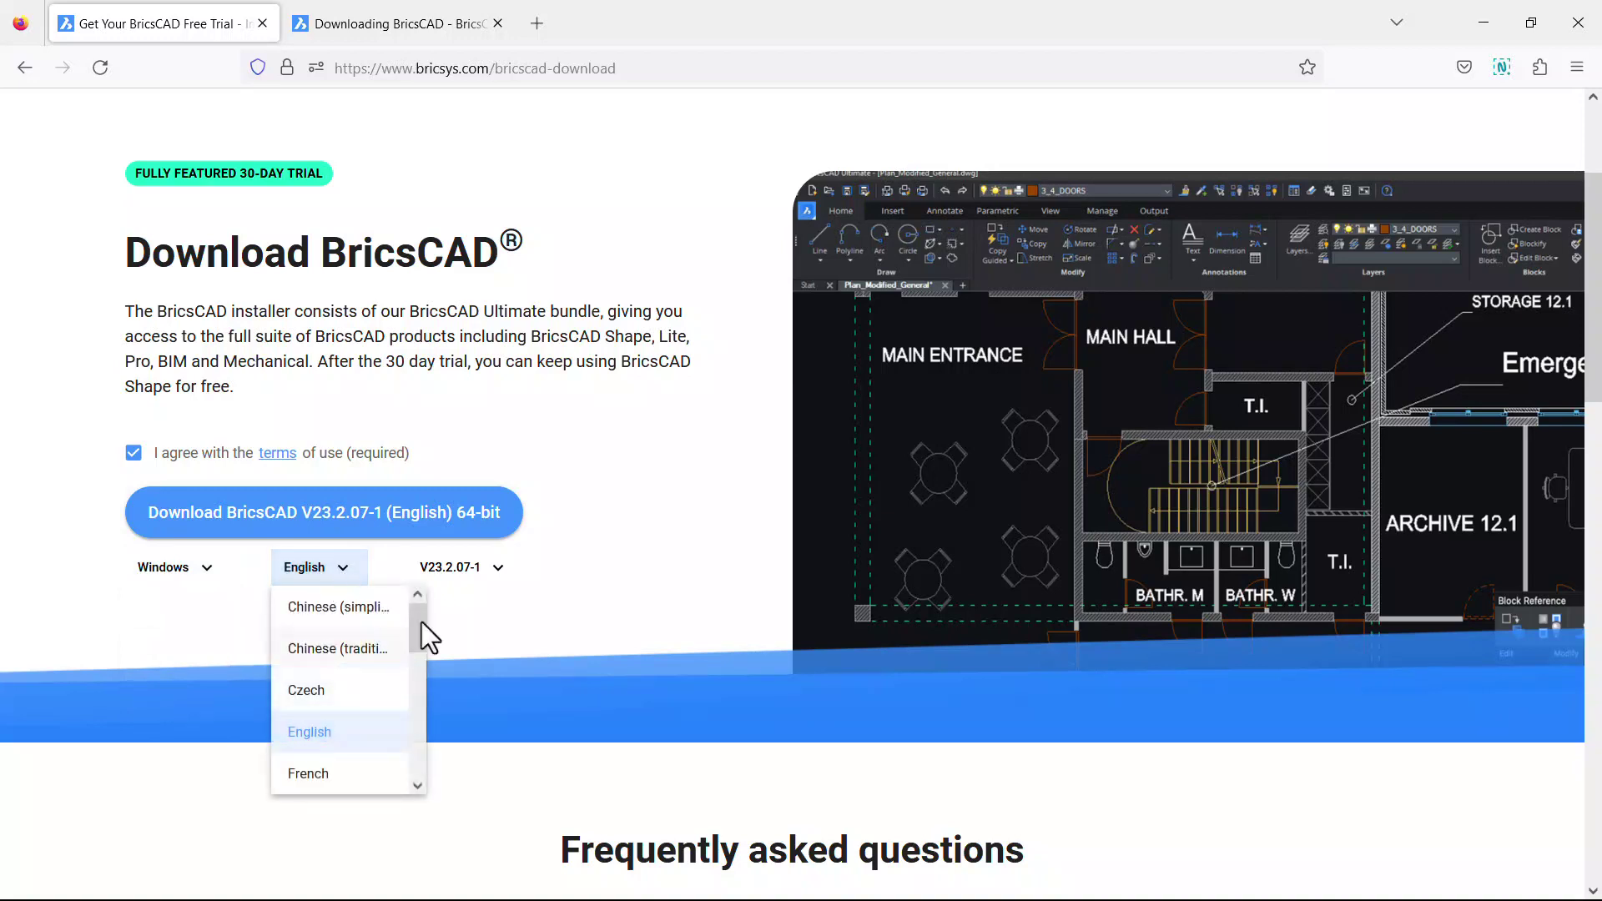
pyautogui.moveTo(424, 621); pyautogui.dragTo(434, 754)
pyautogui.scroll(5, 328, 727)
pyautogui.click(328, 732)
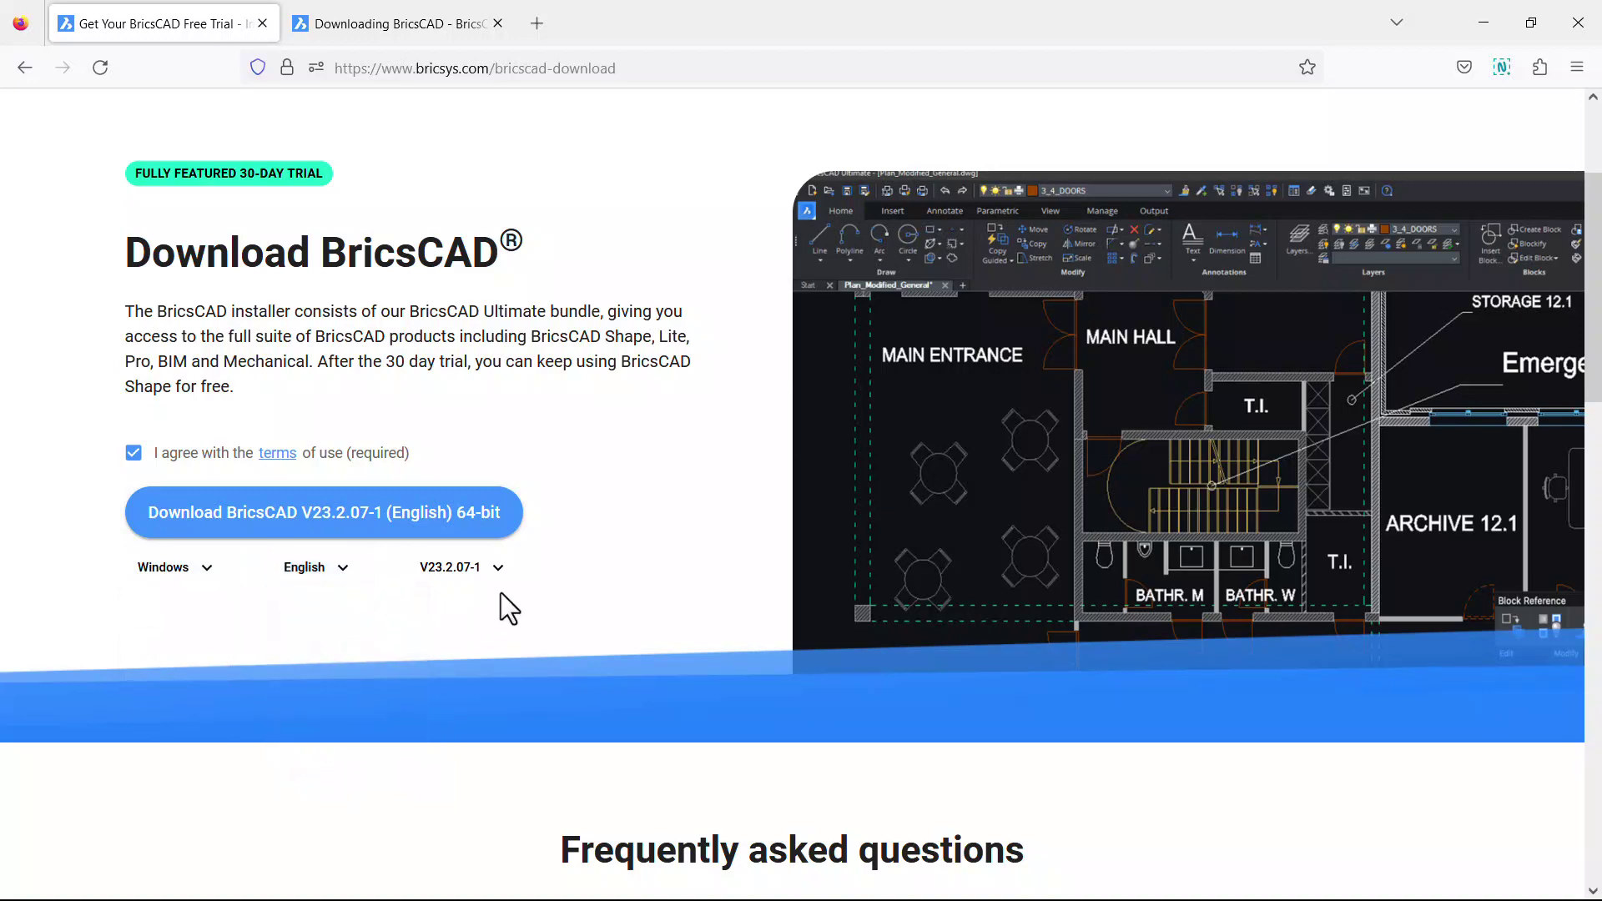
pyautogui.click(500, 570)
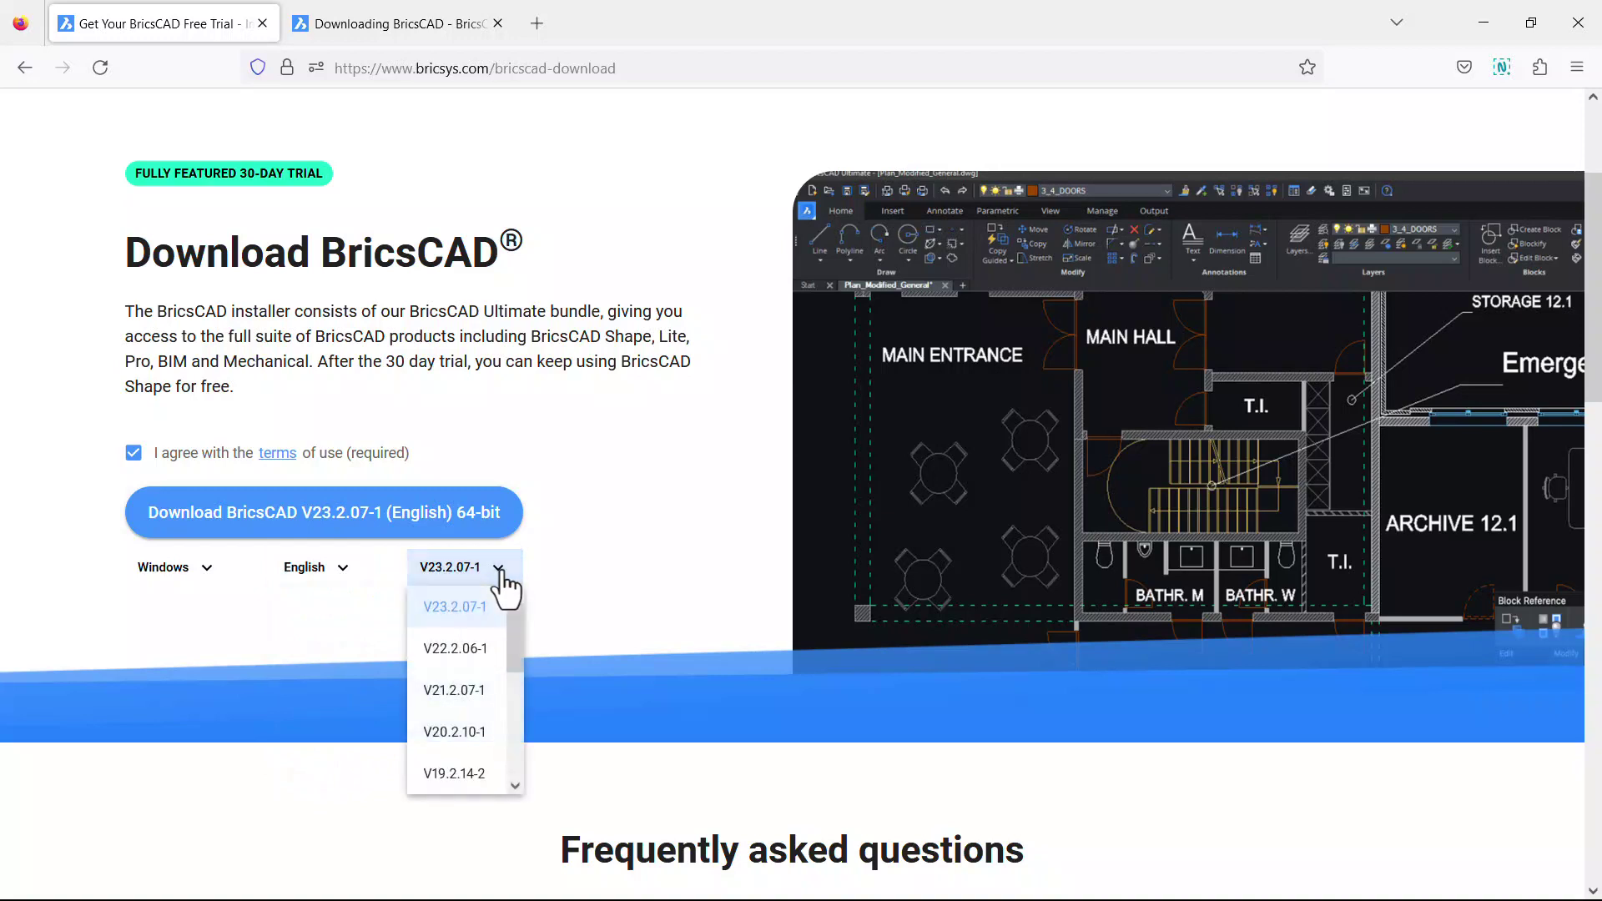
pyautogui.scroll(-4, 514, 625)
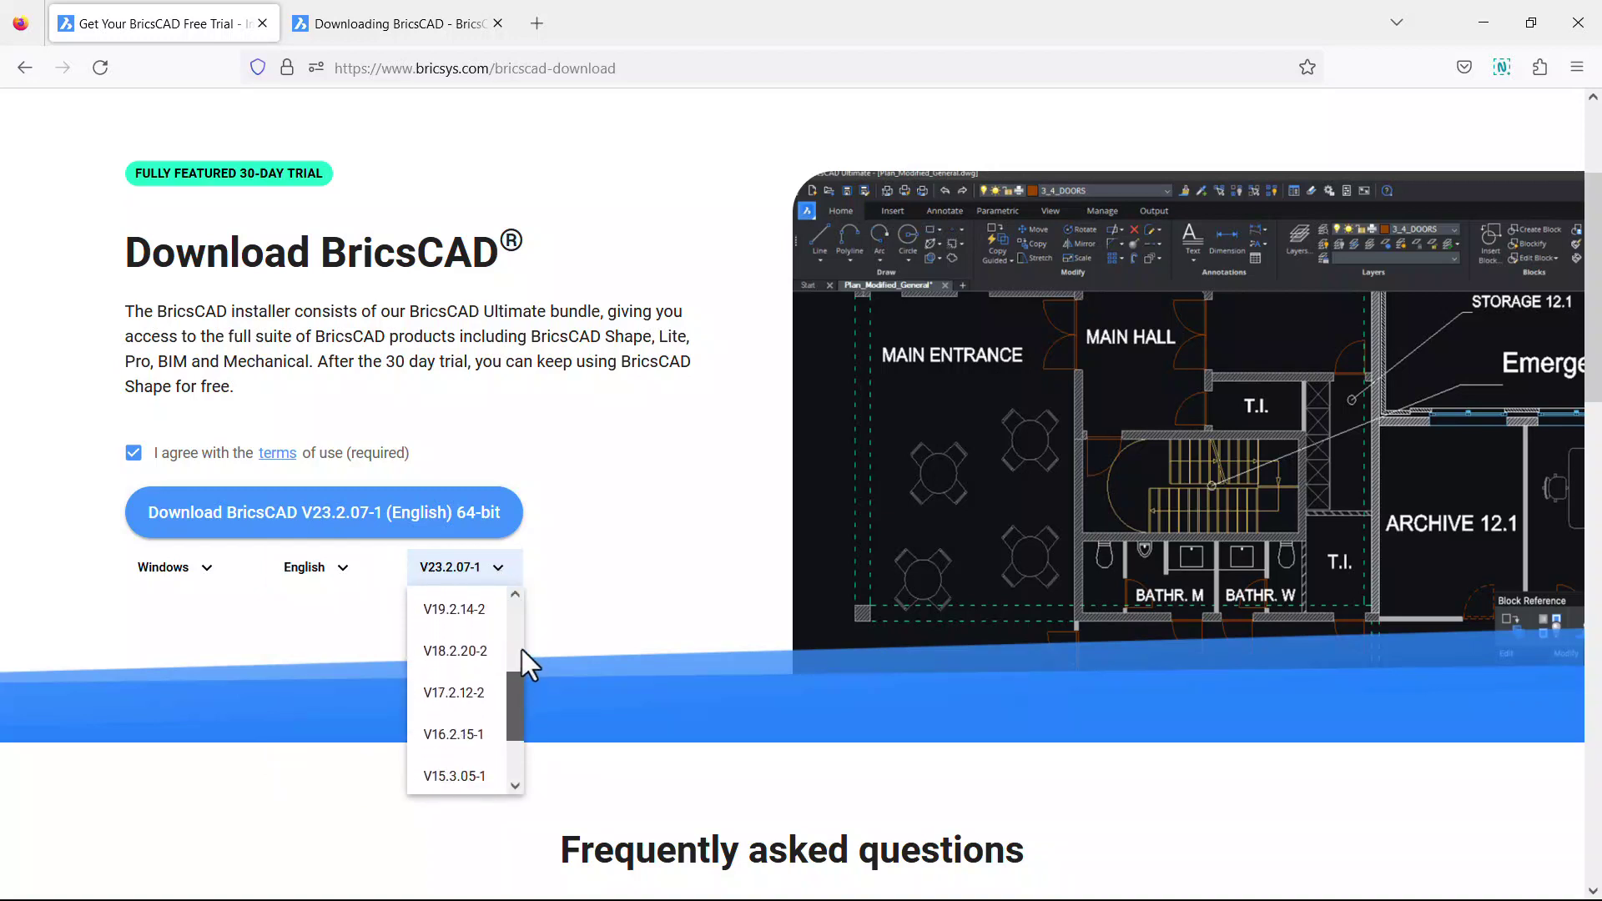
pyautogui.scroll(4, 518, 629)
pyautogui.scroll(-2, 524, 647)
pyautogui.scroll(2, 527, 609)
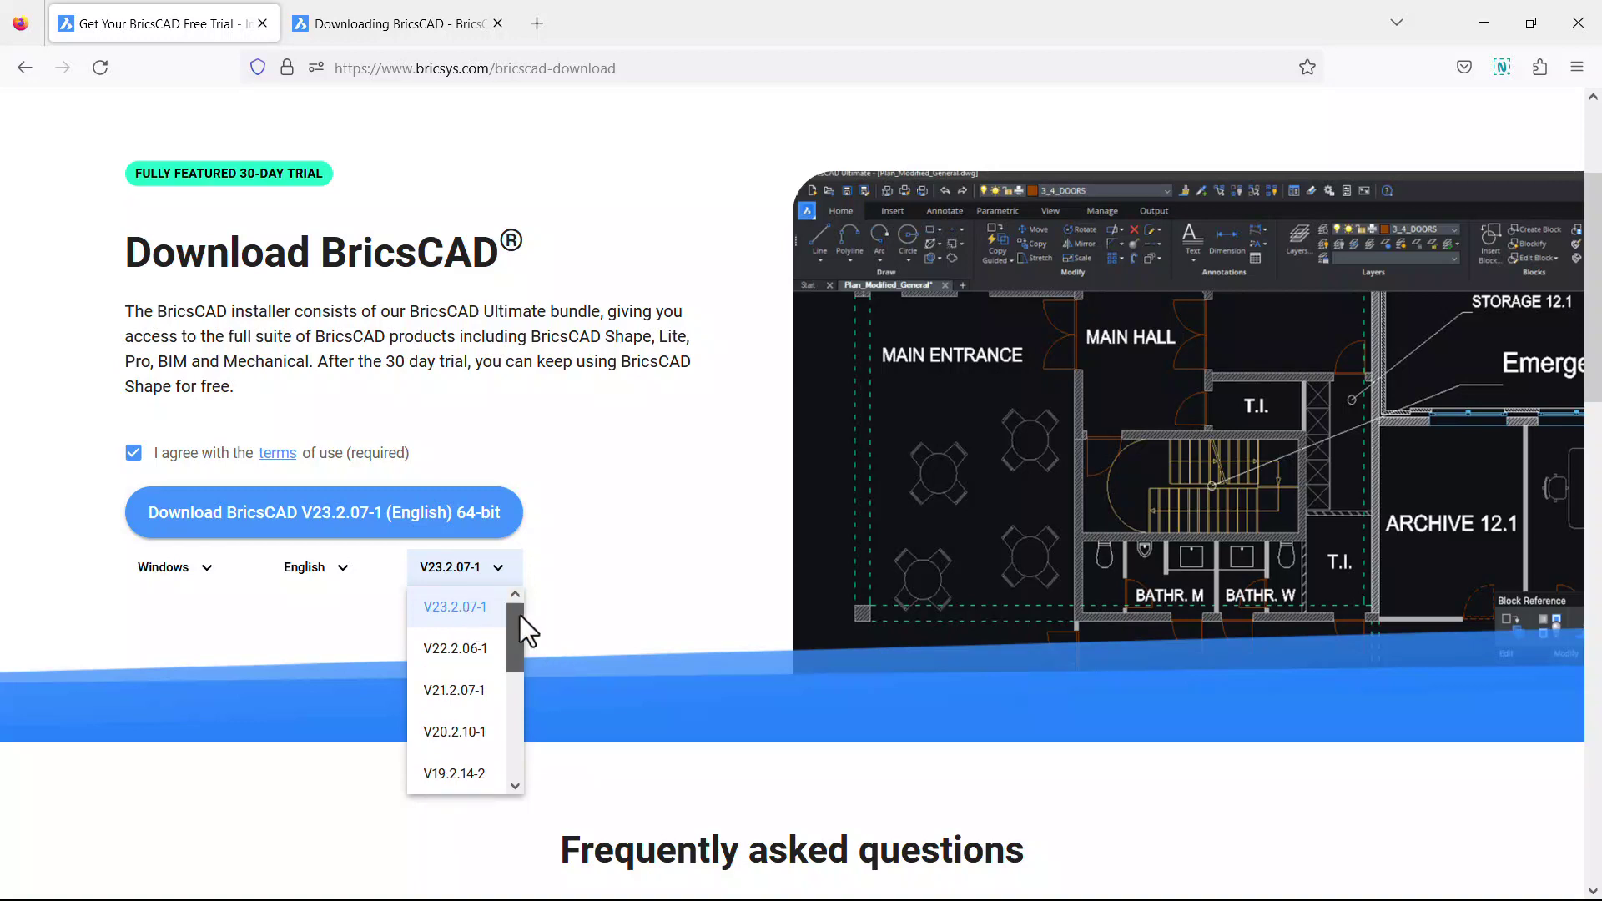
pyautogui.moveTo(519, 614); pyautogui.dragTo(515, 682)
pyautogui.click(392, 553)
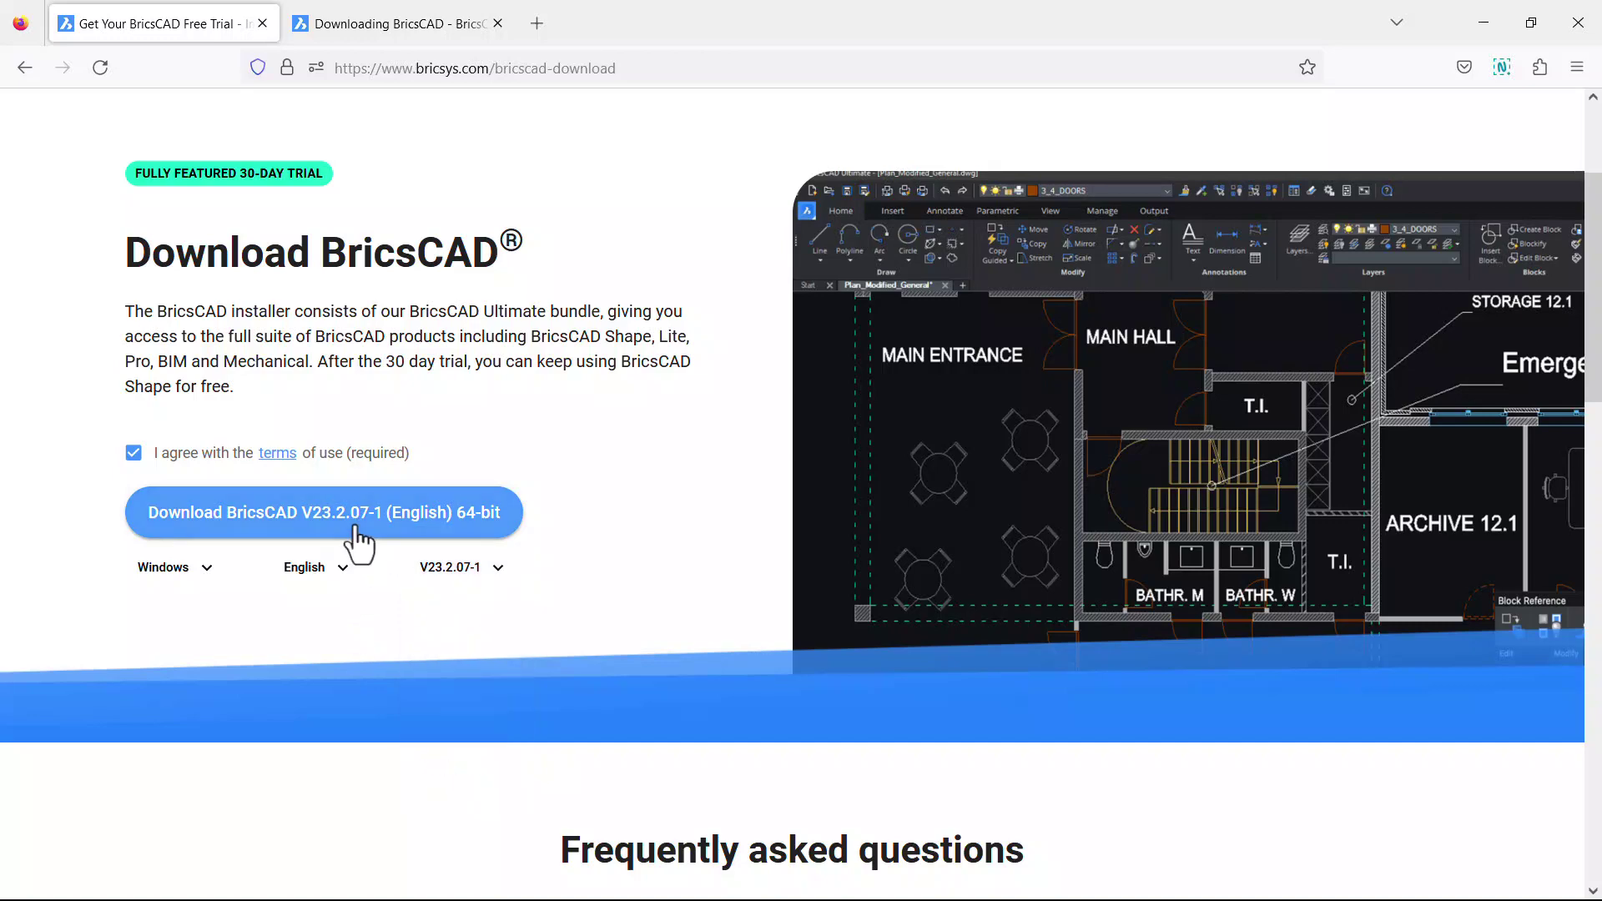
# Download the BricsCAD V23.2.07-1 (English) 64-bit Windows installer
pyautogui.click(358, 543)
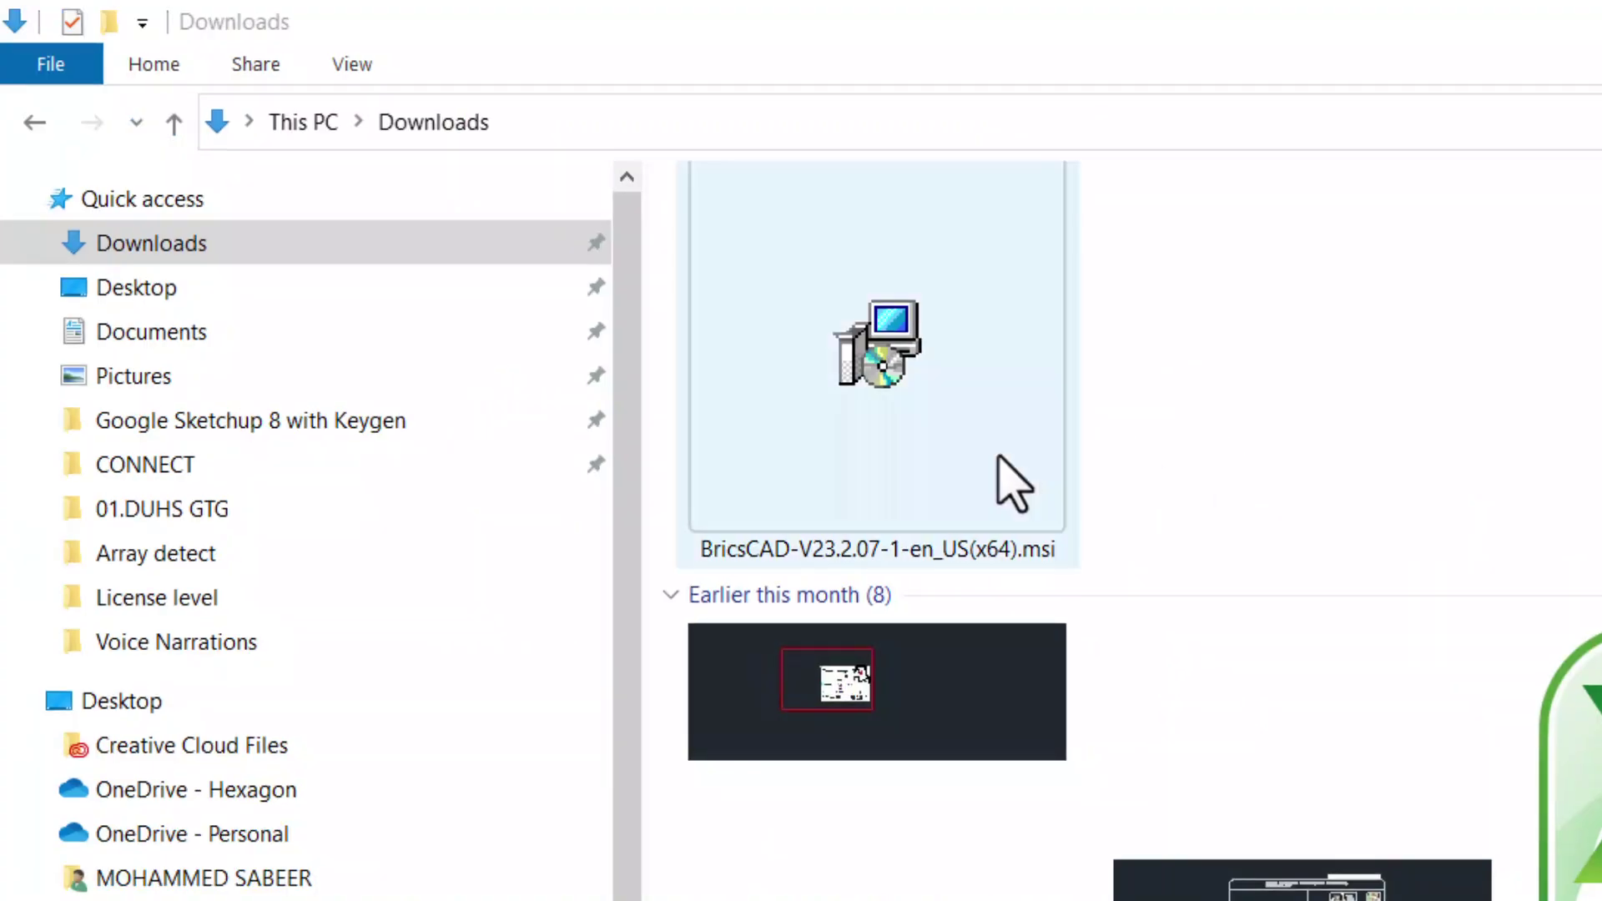
# Run BricsCAD-V23.2.07-1-en_US(x64).msi, accept the license, and keep the default install folder
pyautogui.doubleClick(880, 397)
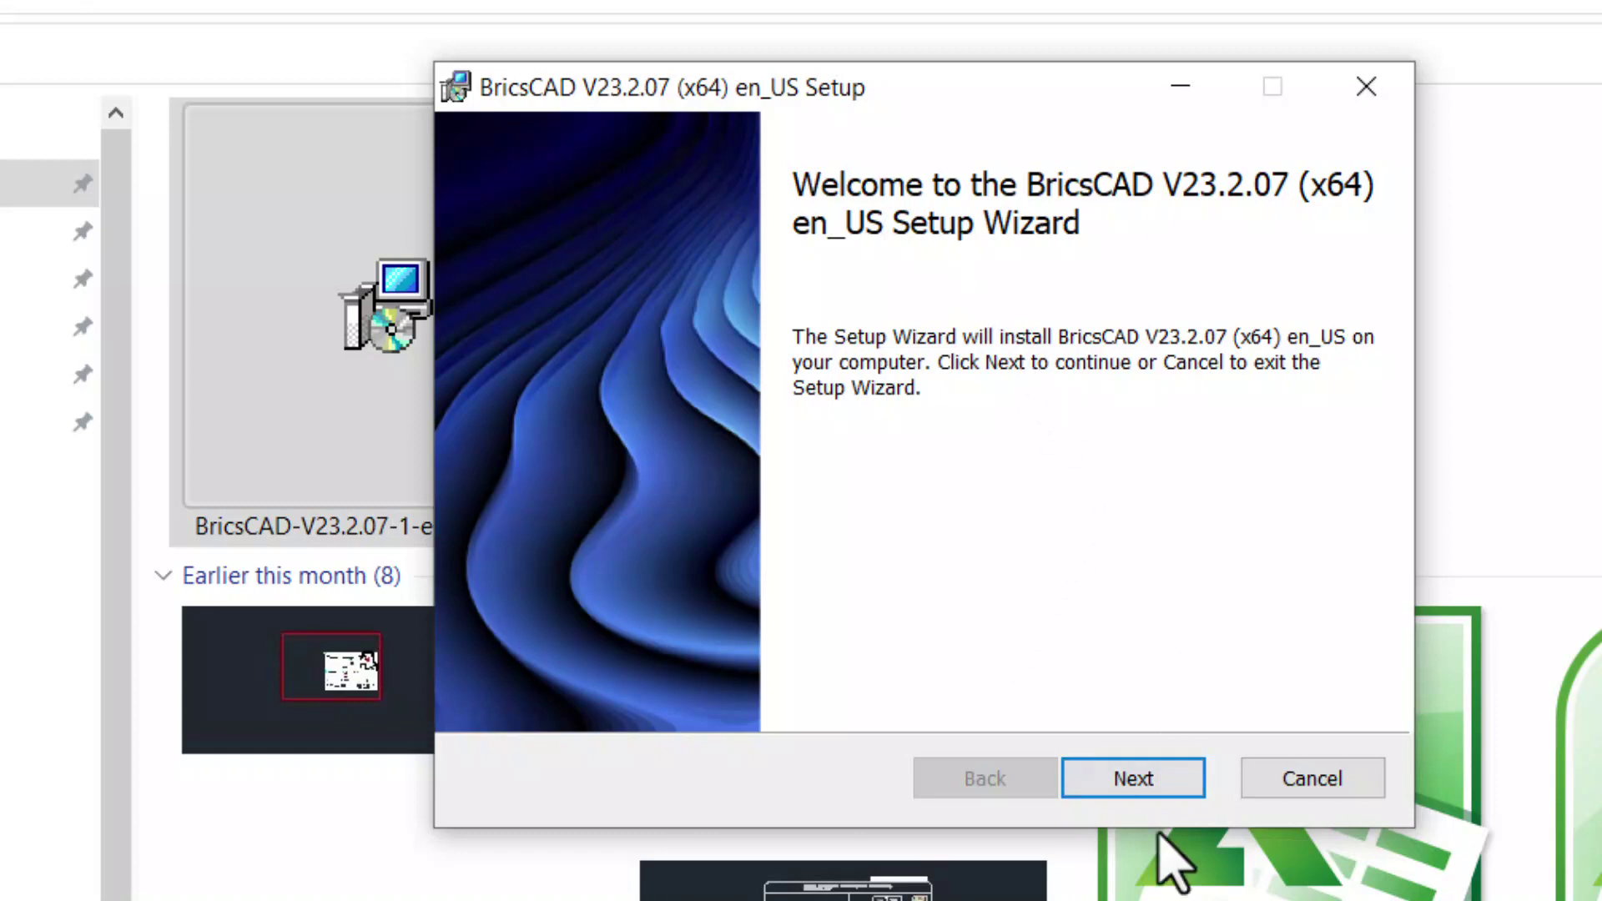
pyautogui.click(1165, 801)
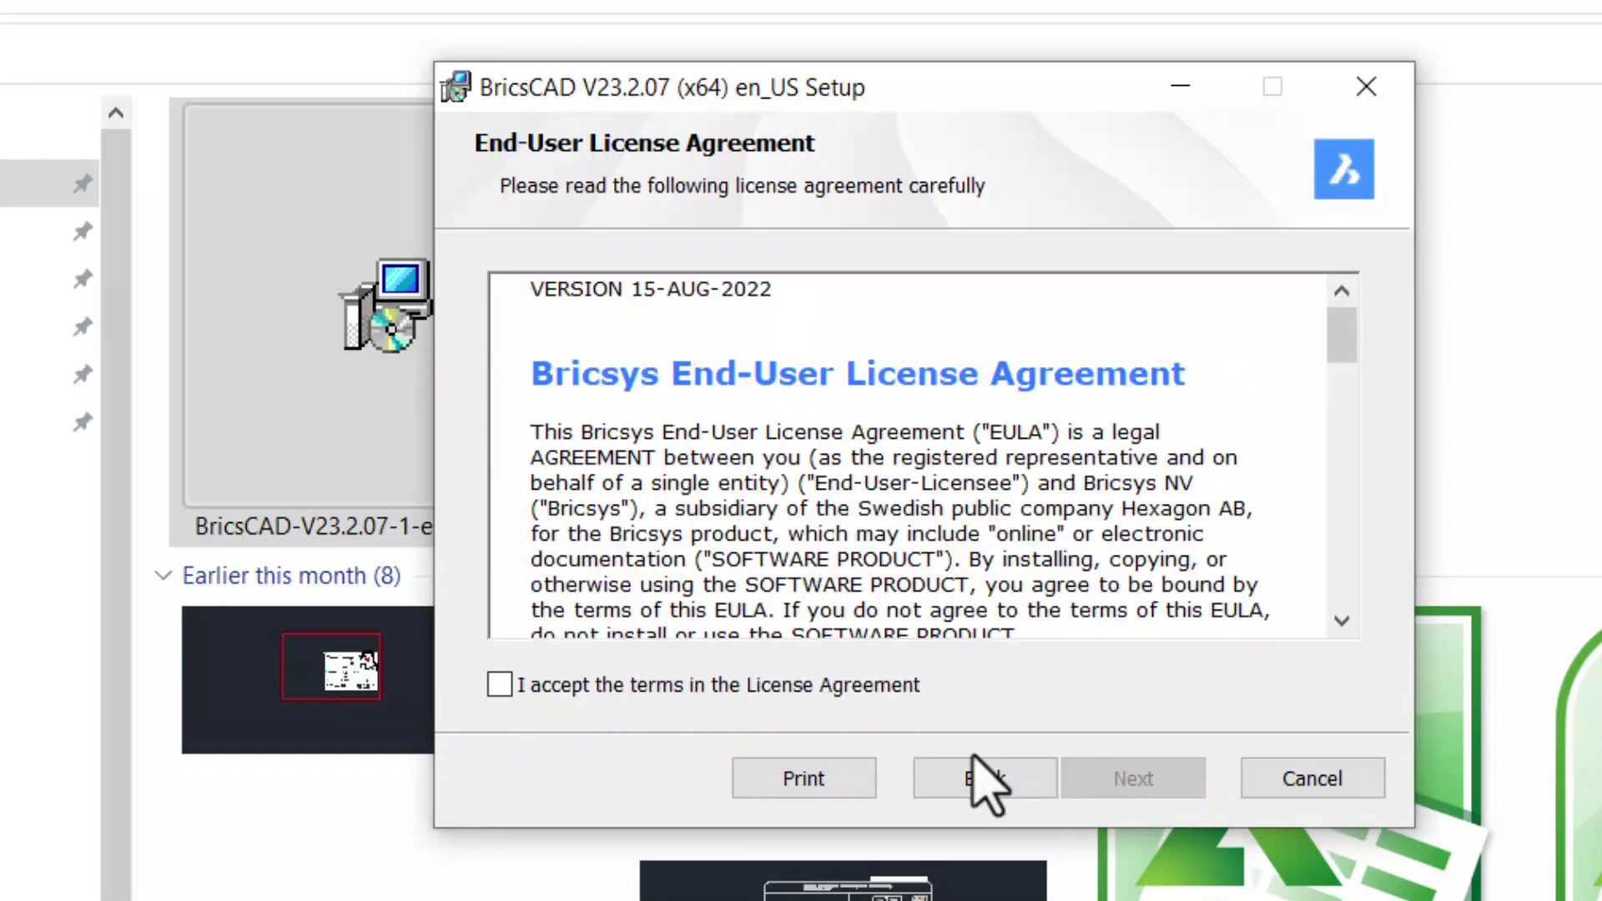
pyautogui.click(535, 696)
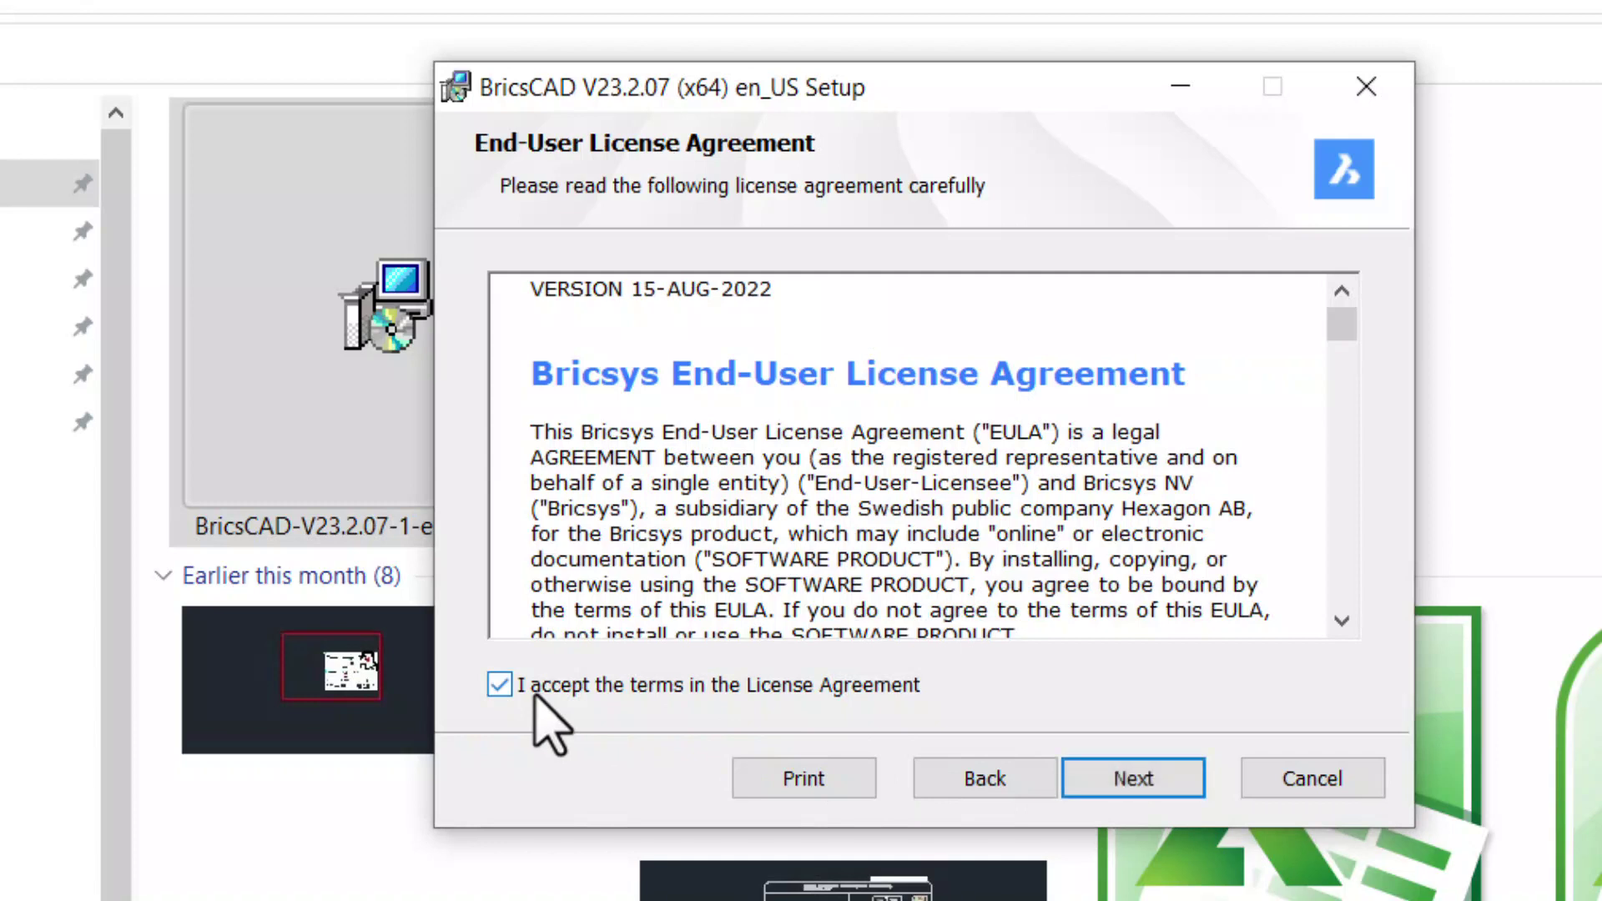
pyautogui.click(1135, 780)
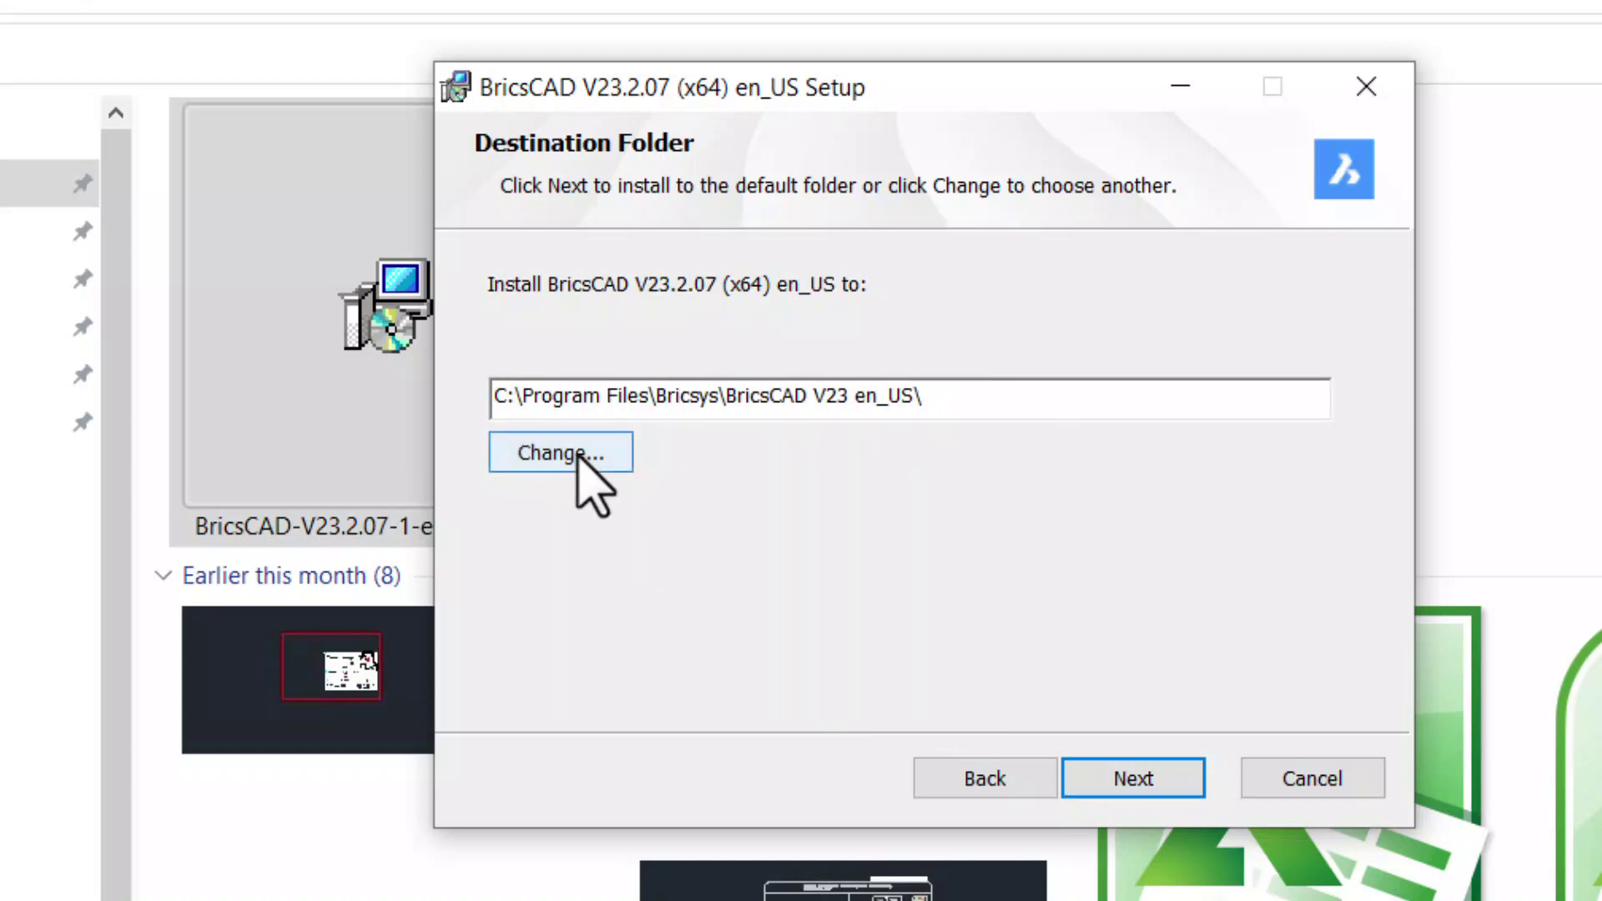
pyautogui.click(1118, 782)
# Install BricsCAD without release notes, with all file associations, set to launch afterwards
pyautogui.click(1102, 778)
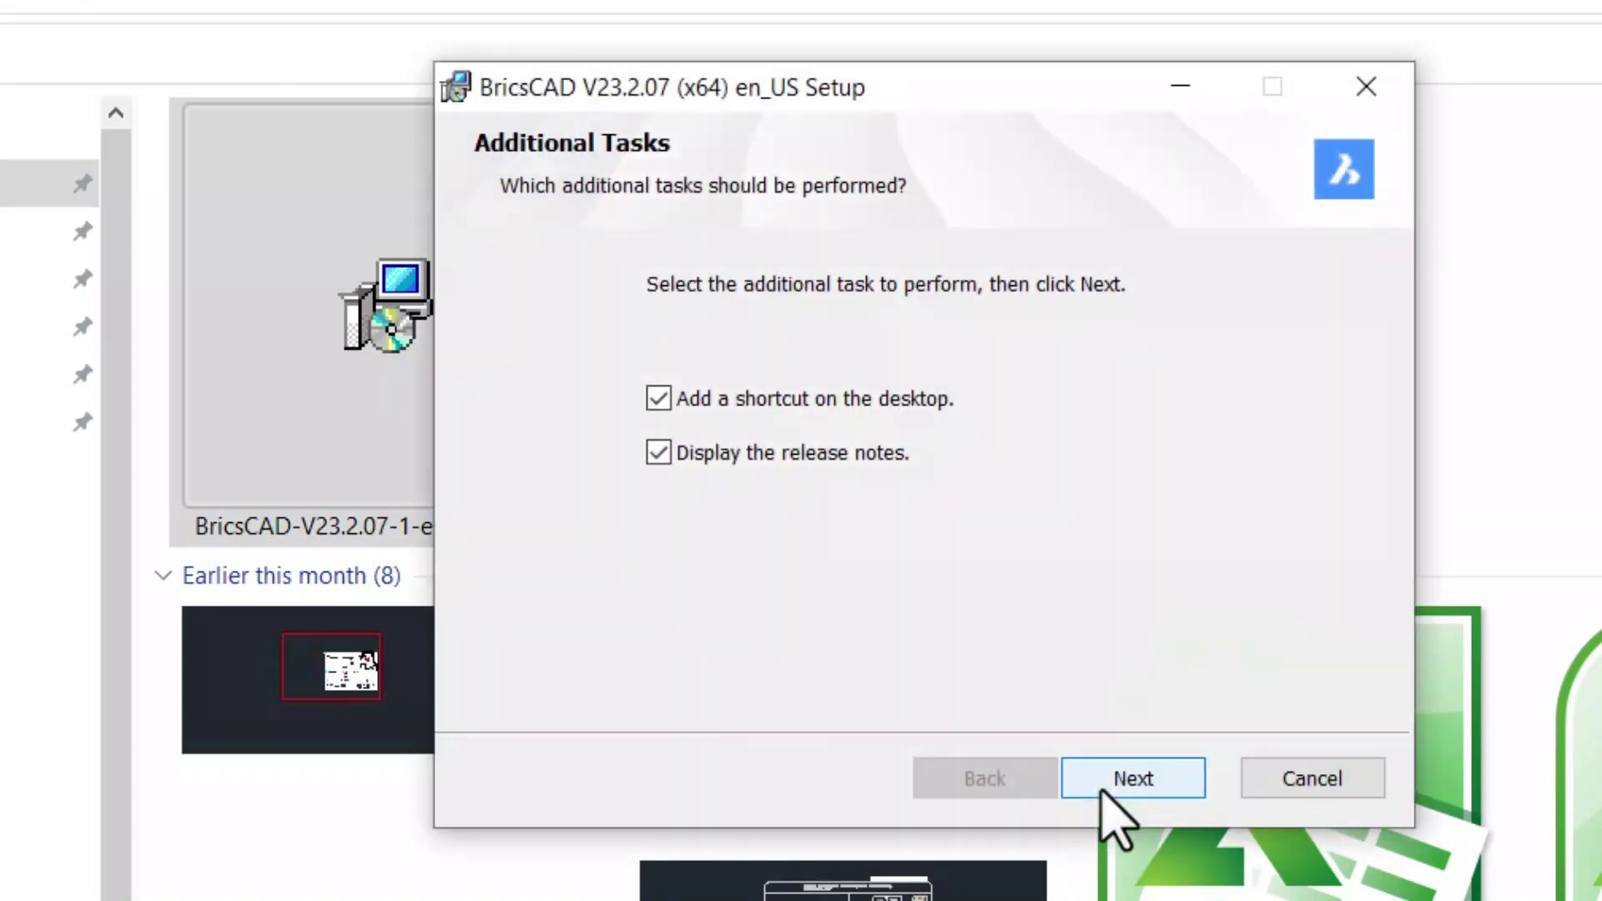
pyautogui.click(657, 457)
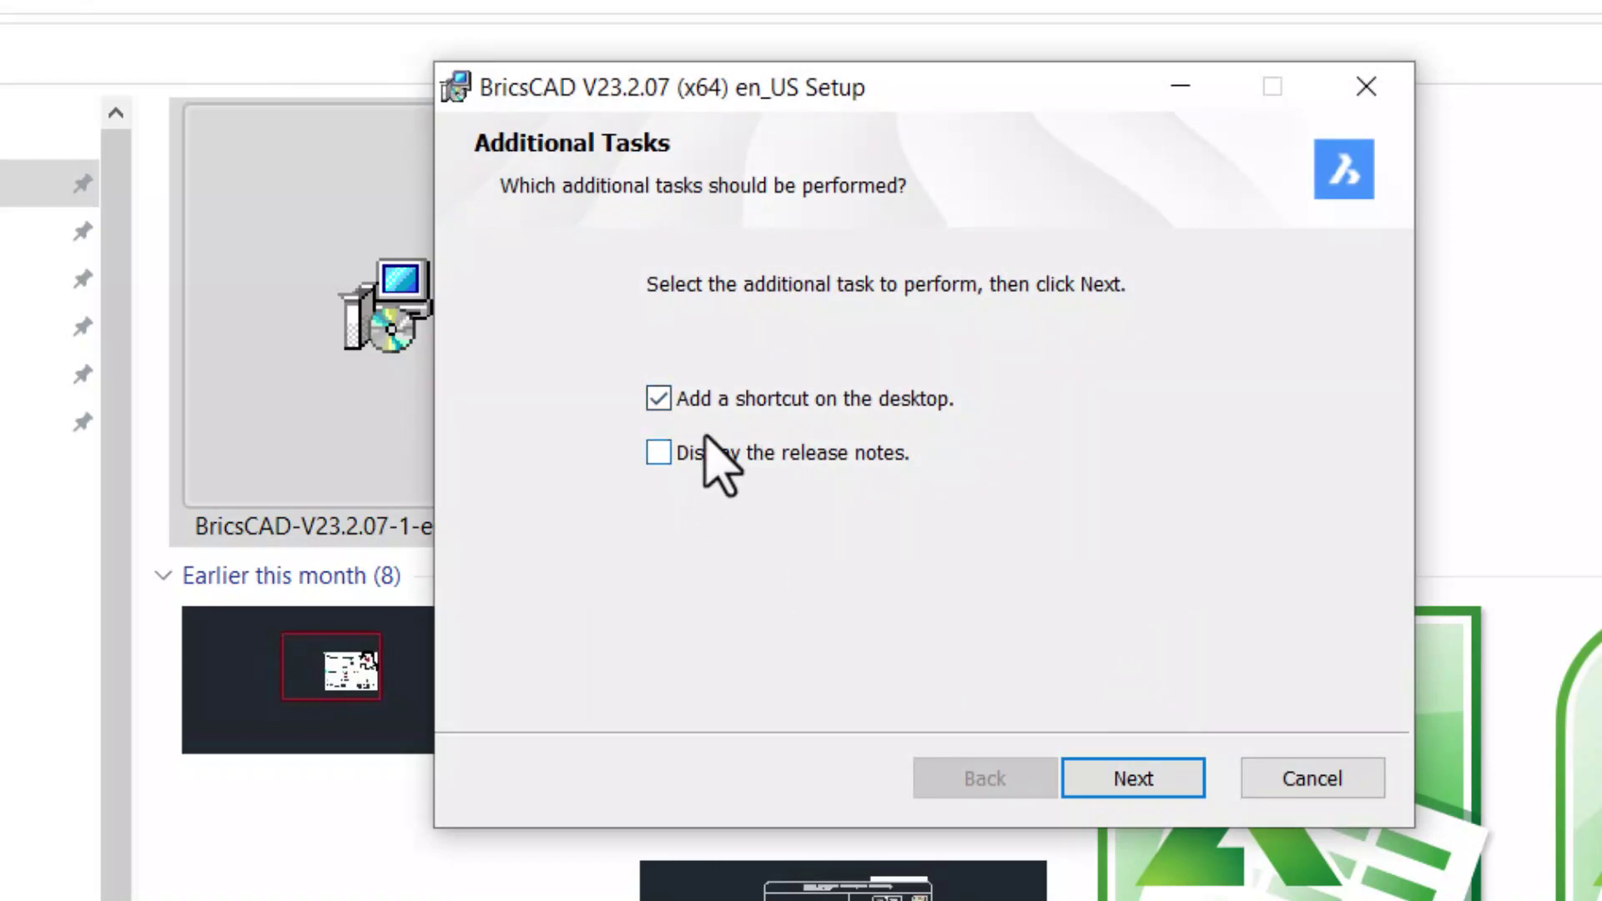
pyautogui.click(1167, 785)
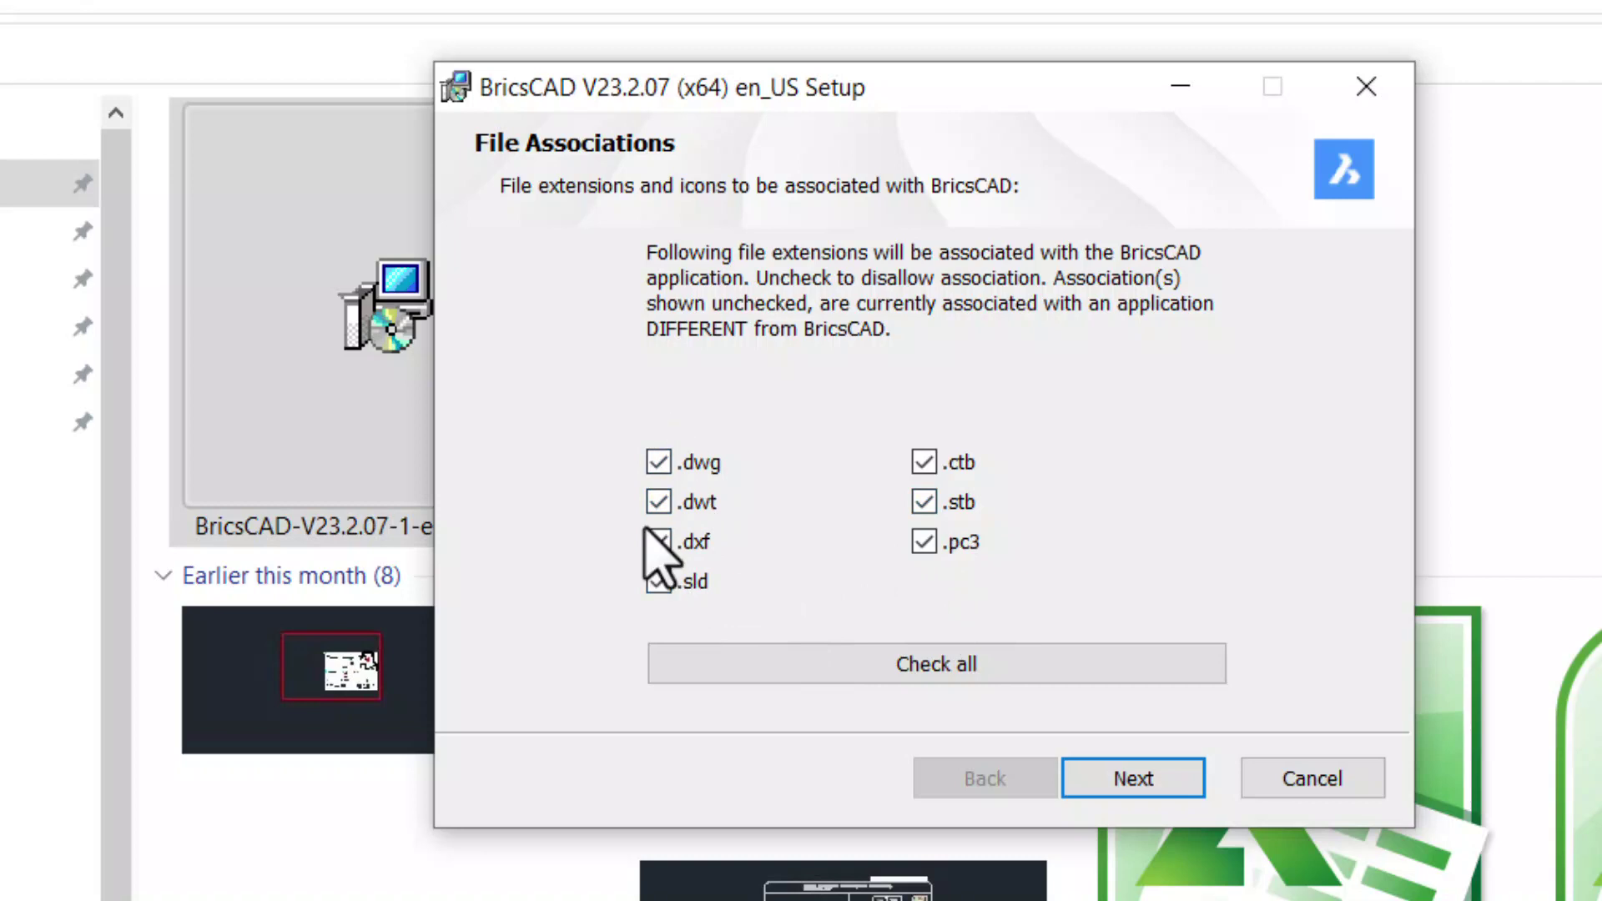
pyautogui.click(1133, 780)
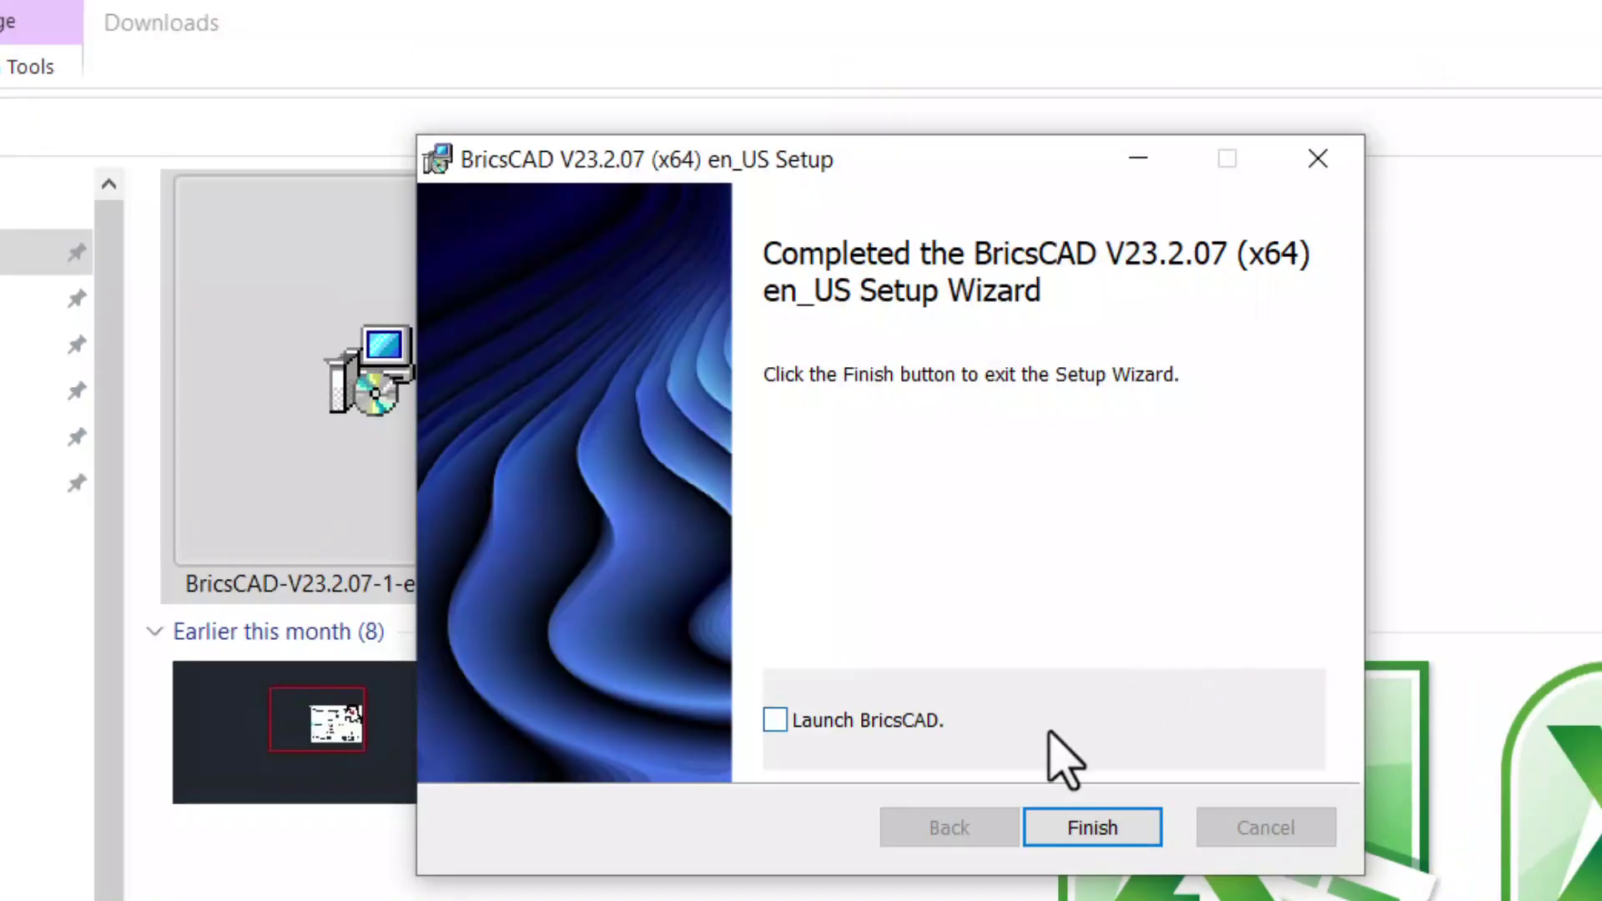
pyautogui.click(775, 723)
# Finish setup, then open license activation in the Launcher and cancel it without a key
pyautogui.click(1090, 834)
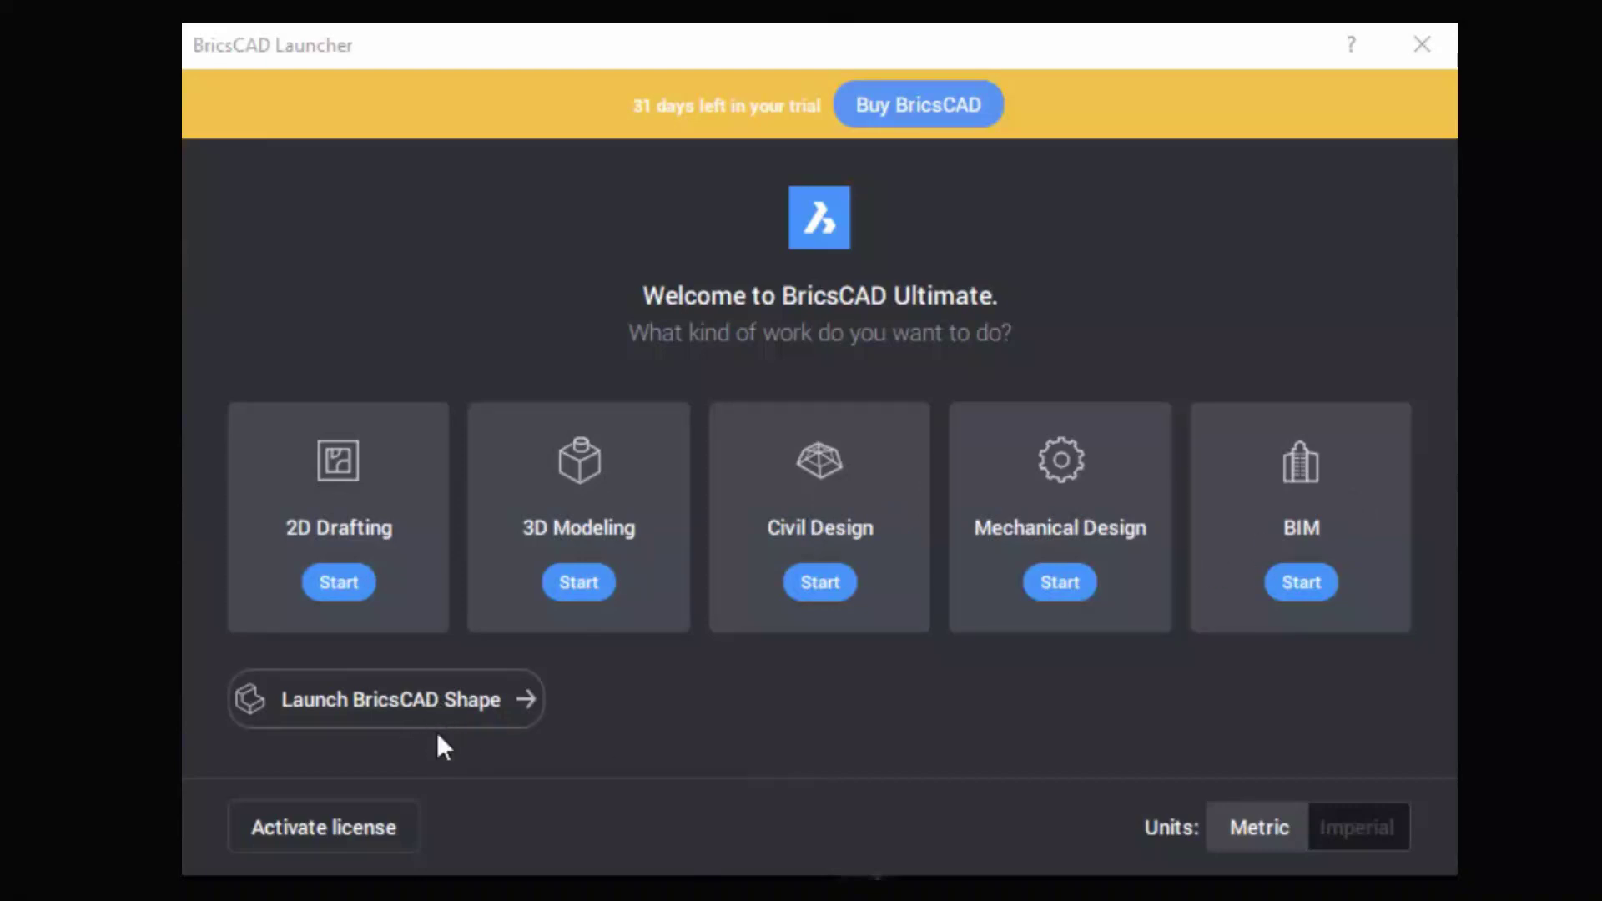
pyautogui.click(307, 844)
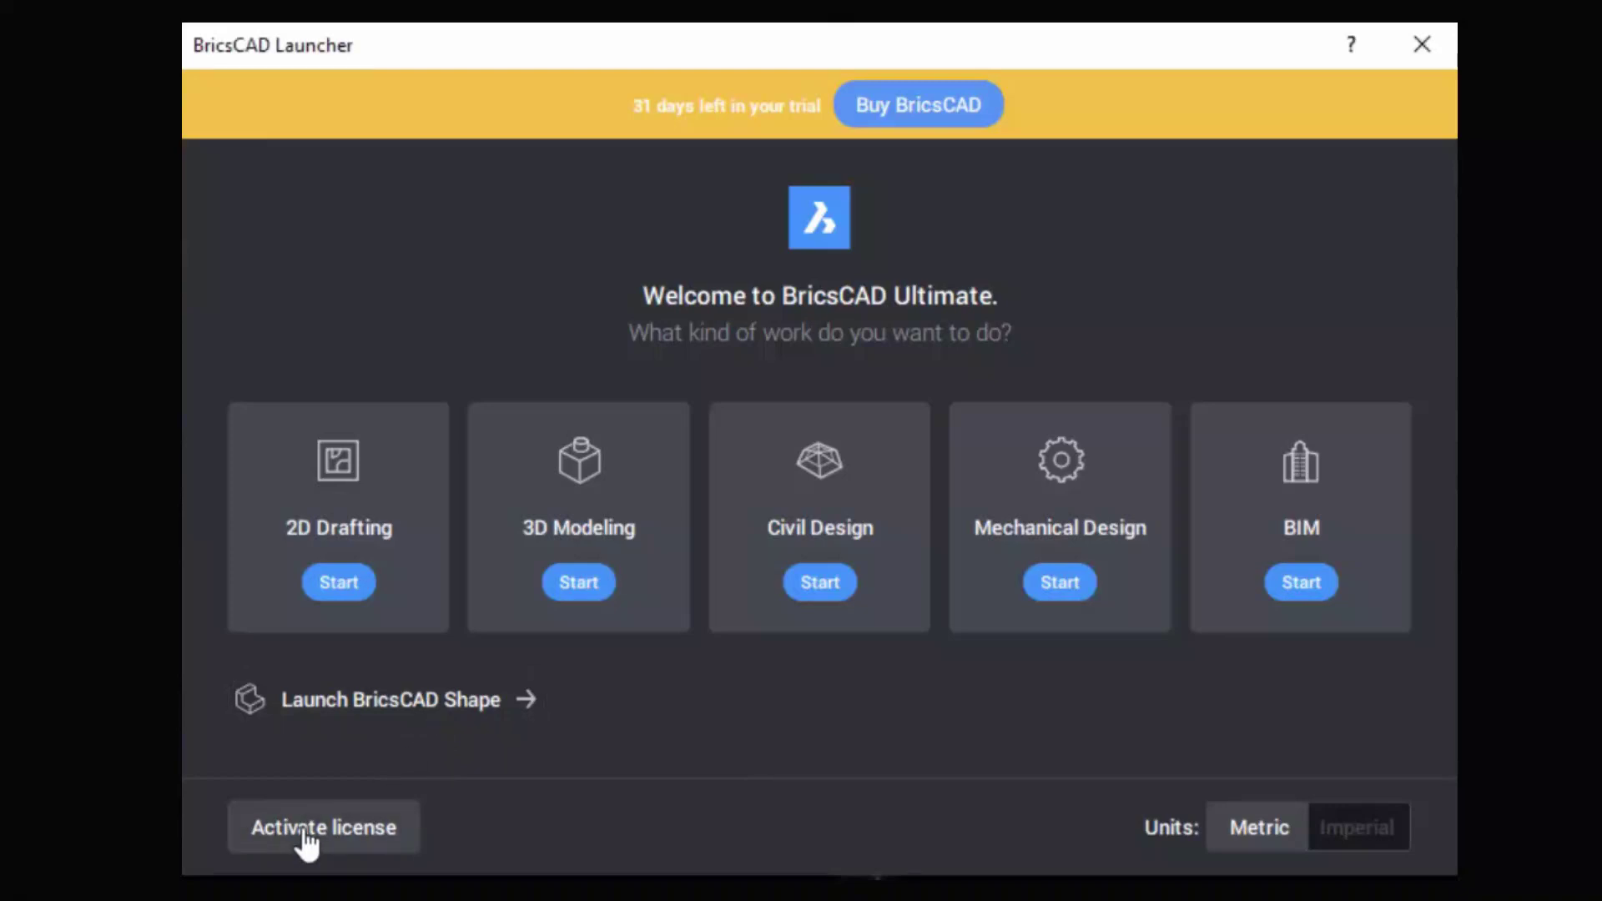
pyautogui.click(306, 844)
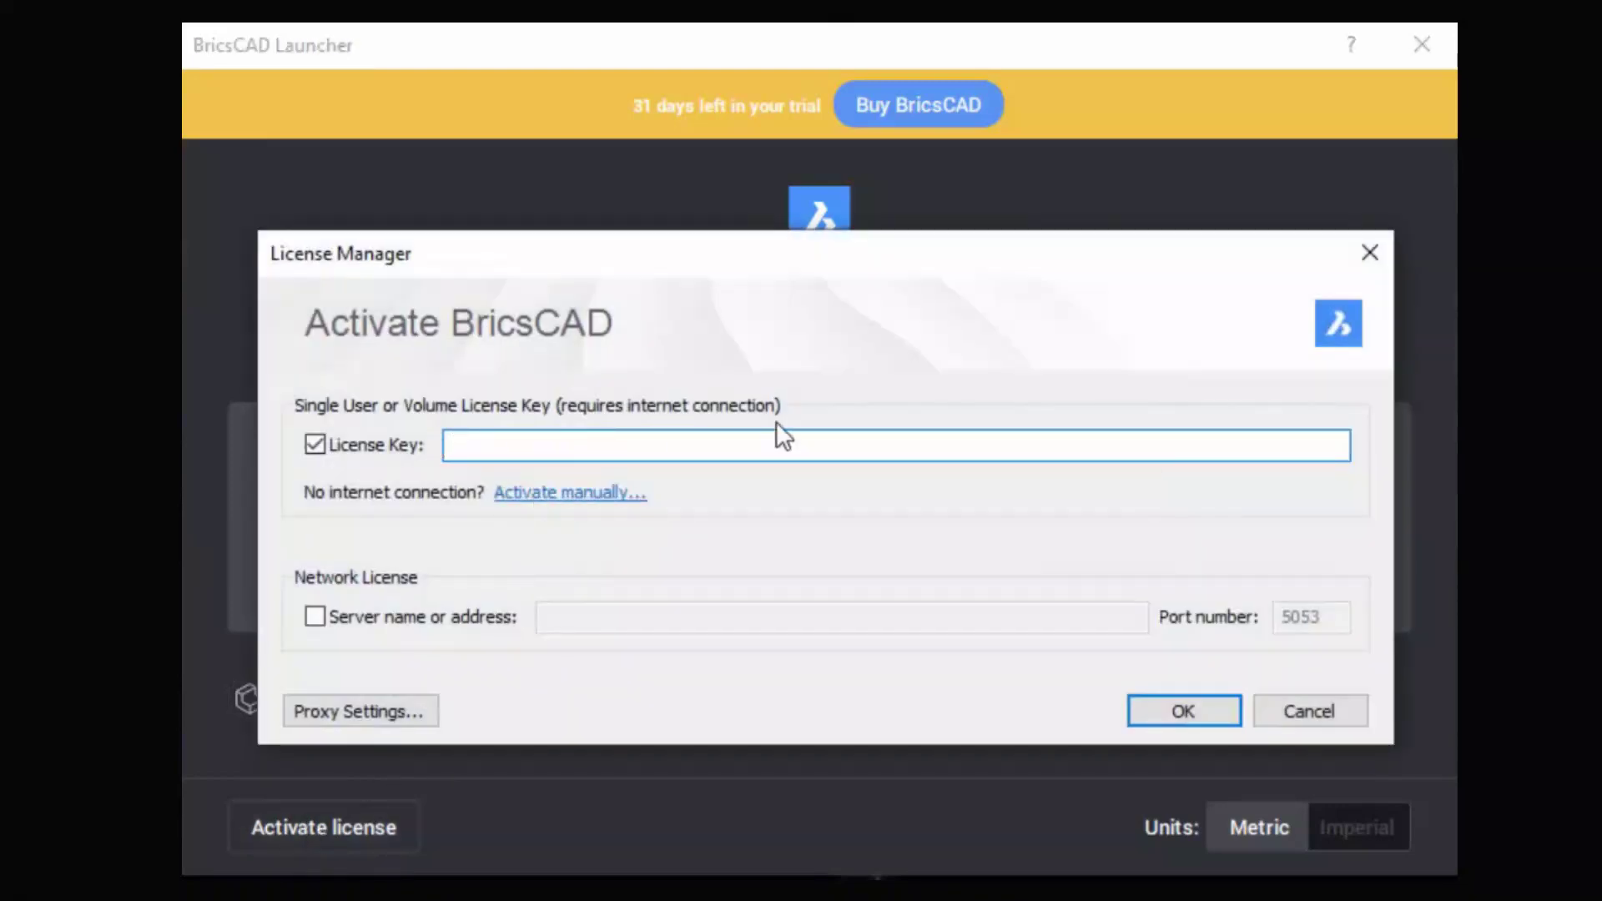
pyautogui.click(1300, 705)
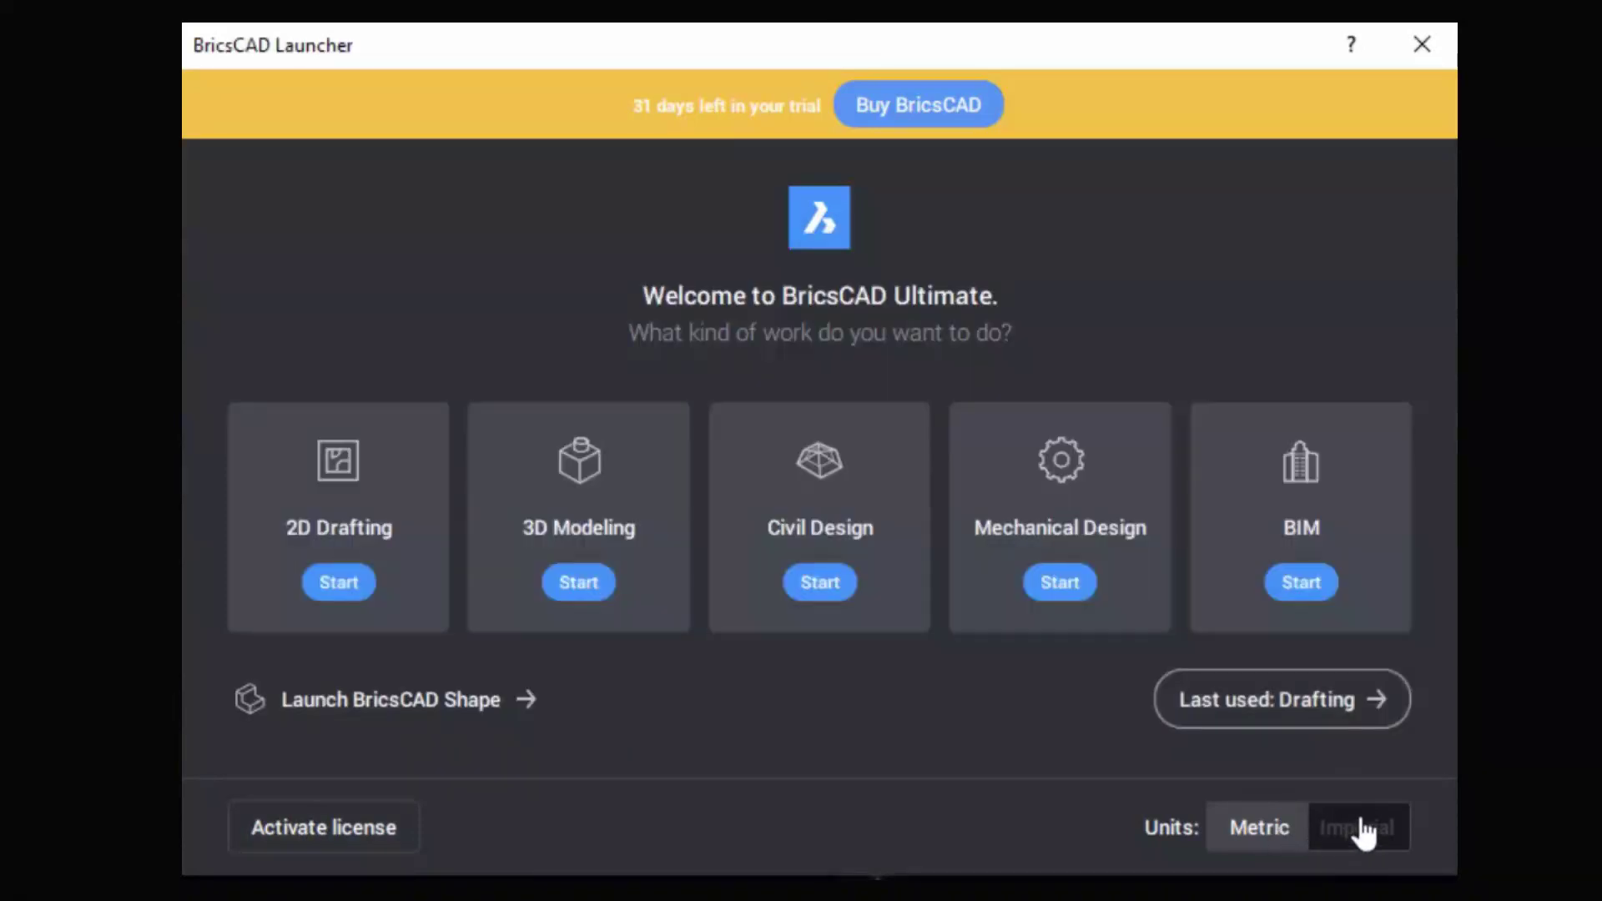
# Start 2D Drafting, create a new Drawing1, and switch the workspace to Modeling
pyautogui.click(332, 511)
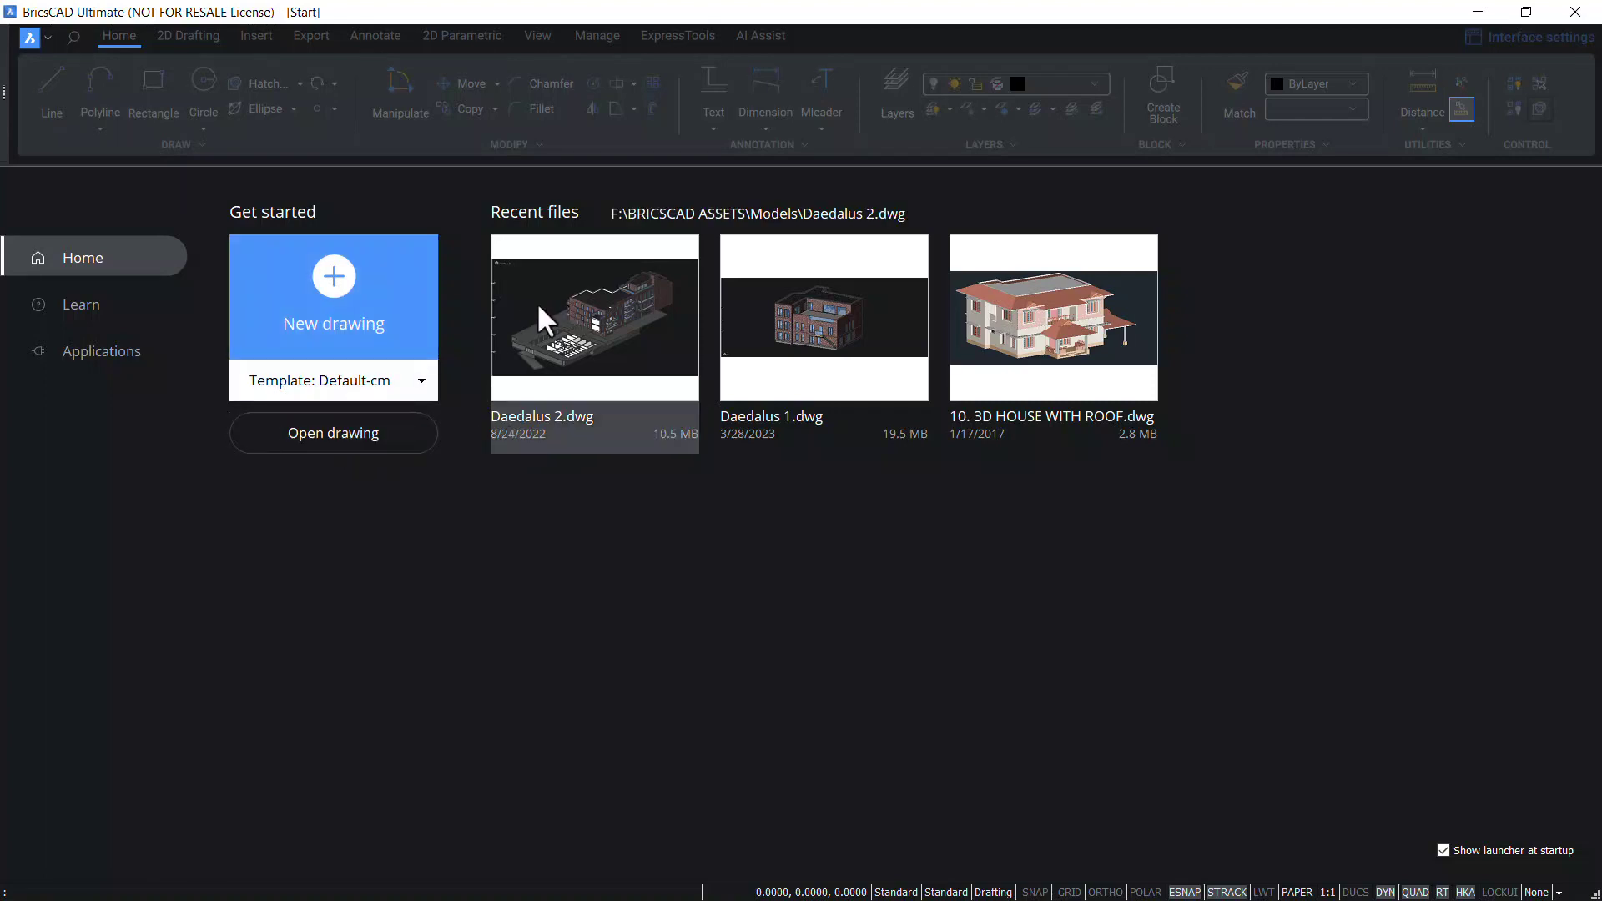
pyautogui.click(331, 293)
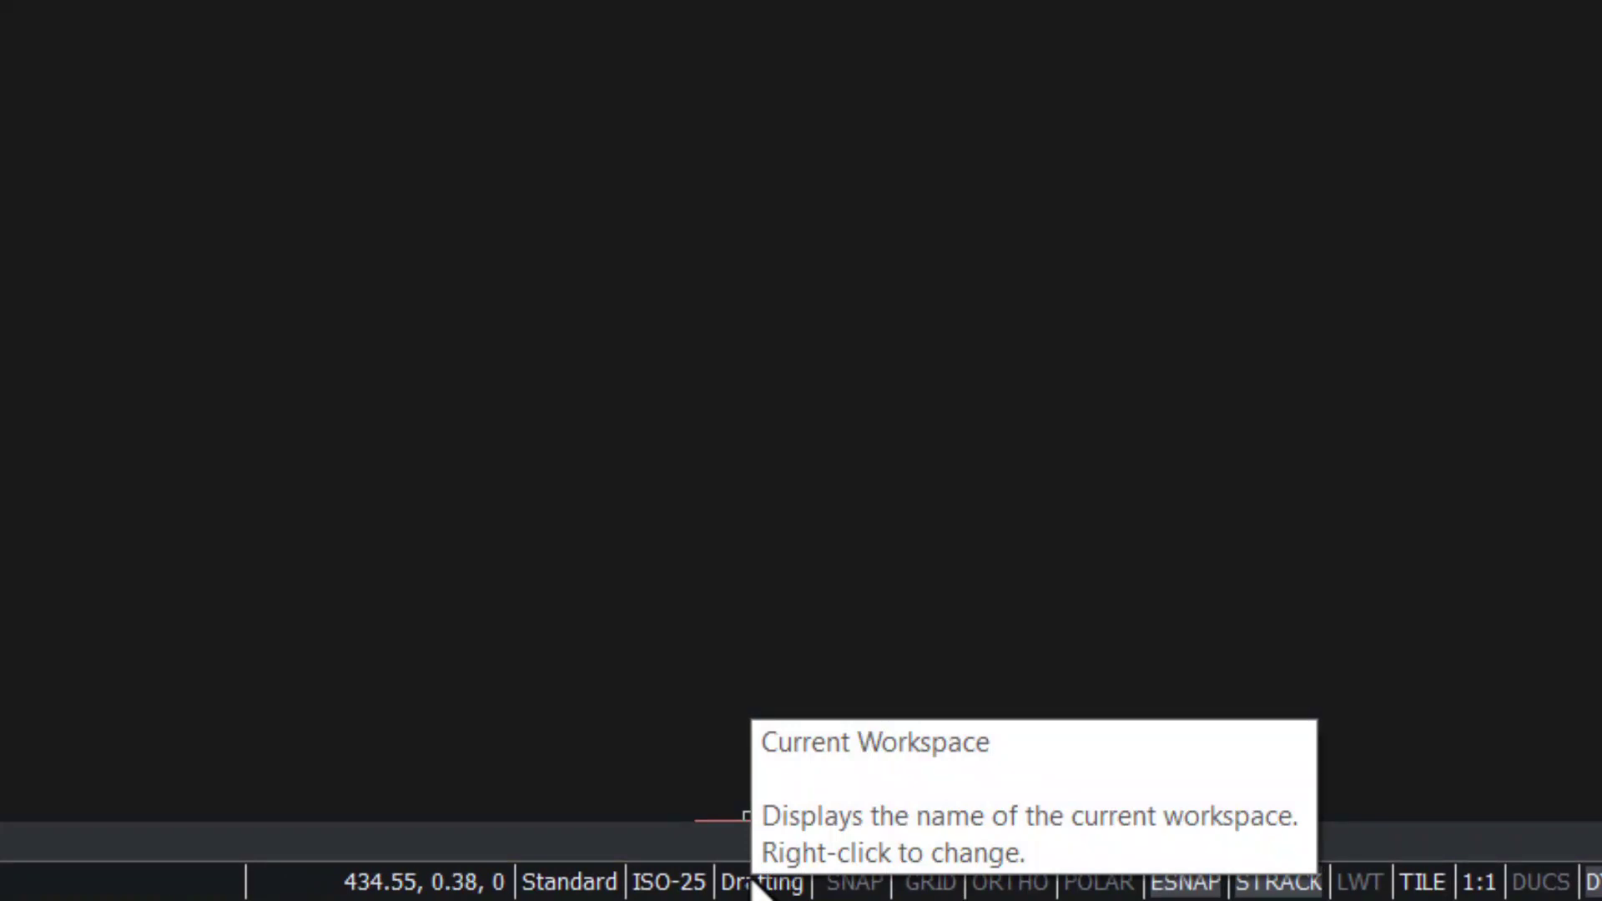
pyautogui.rightClick(755, 881)
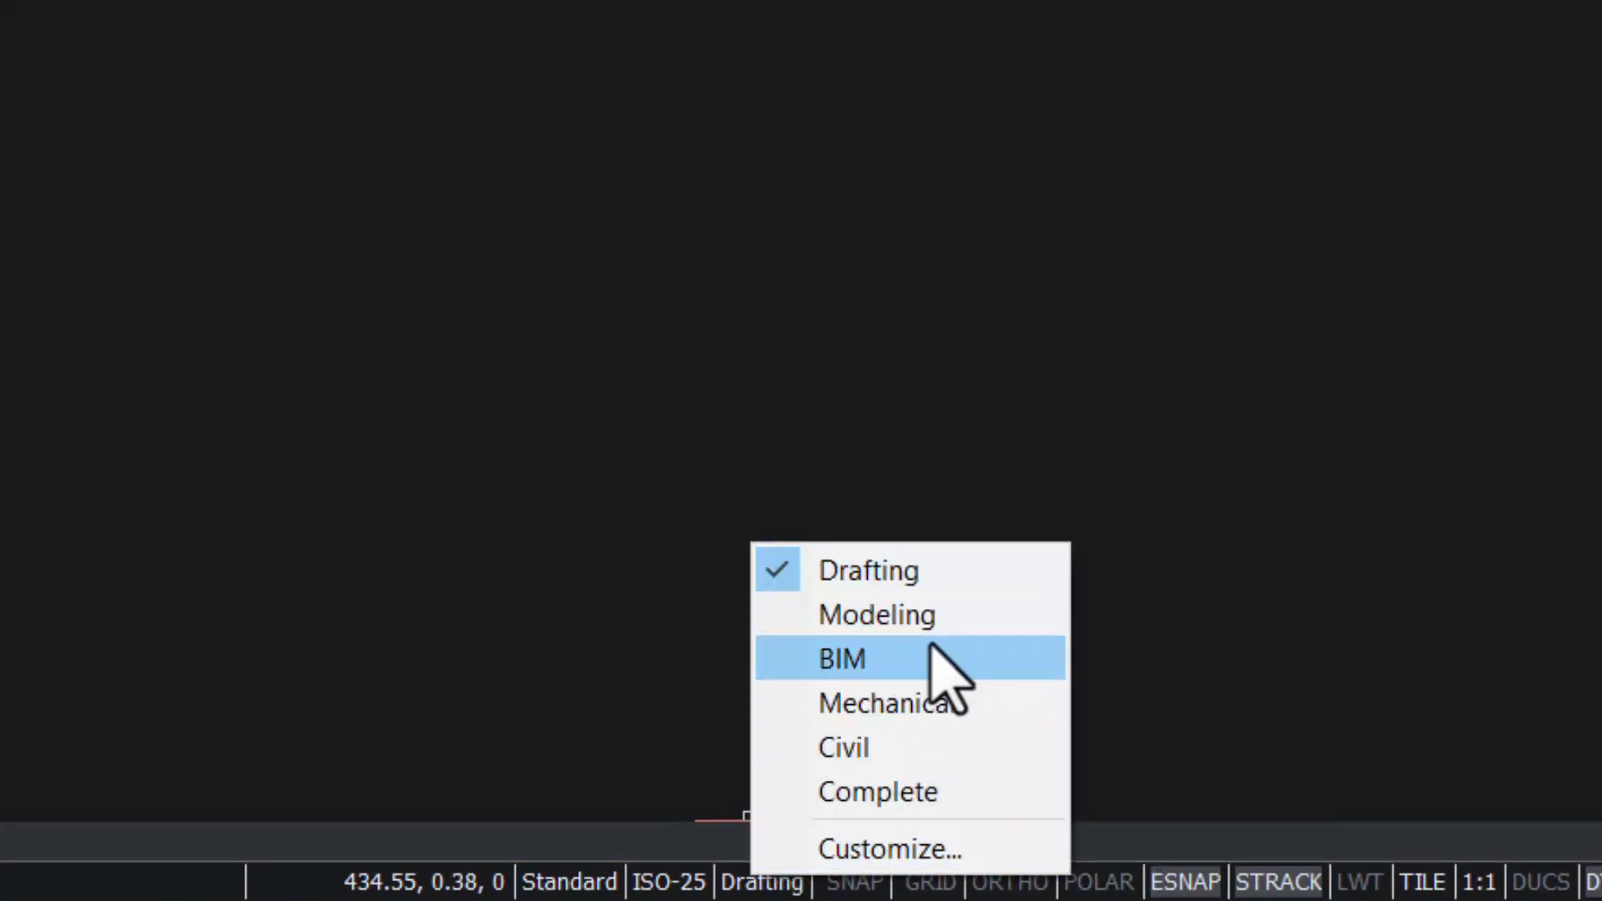
pyautogui.click(918, 615)
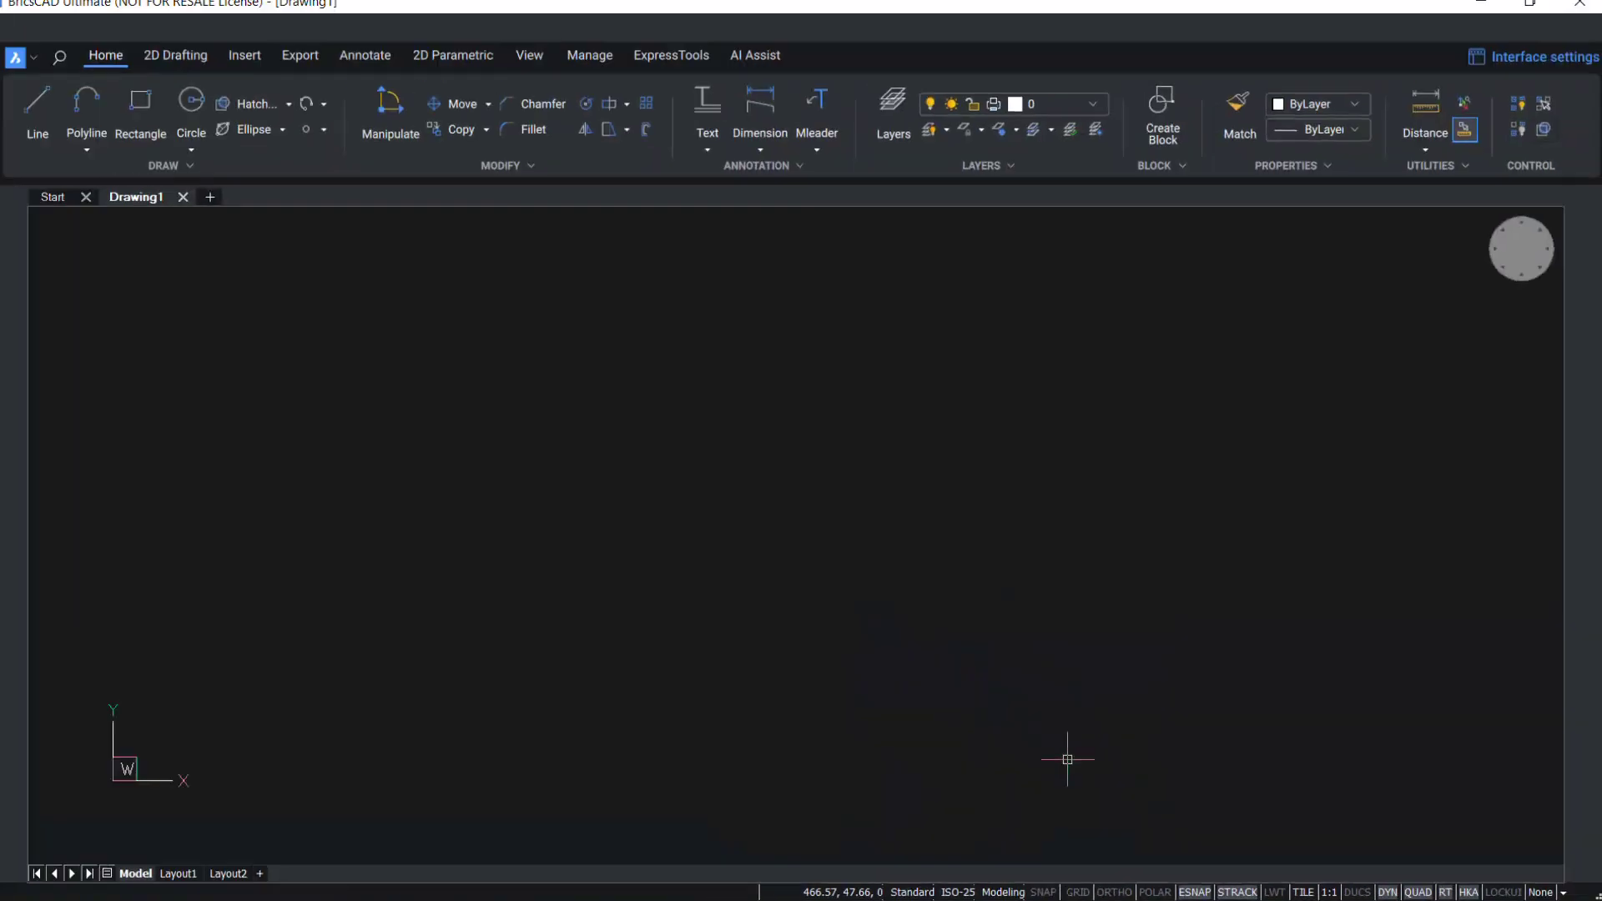